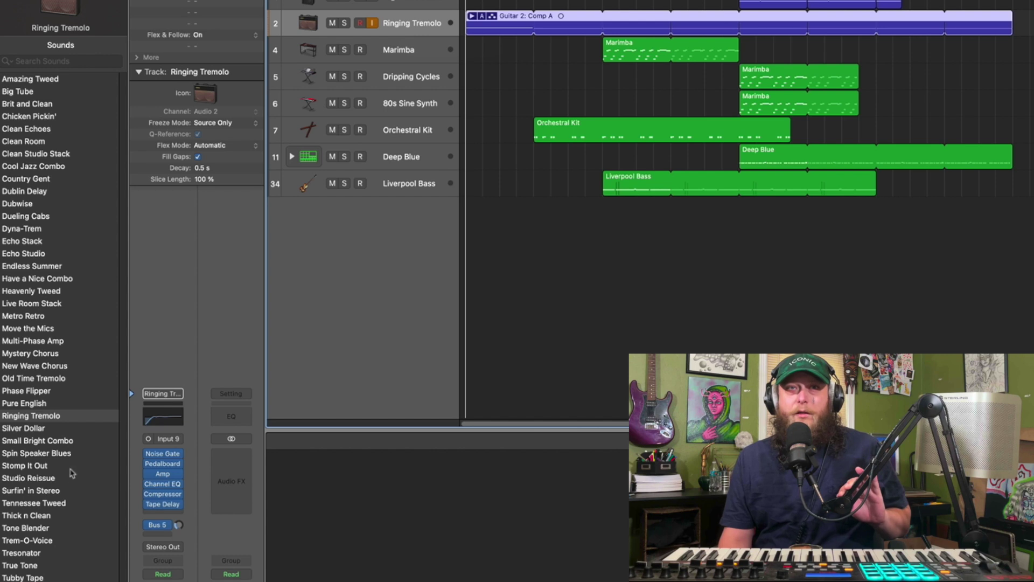
# Step: Inspect the Pedalboard and Amp plug-in settings on the Ringing Tremolo track, closing each plug-in window after viewing
pyautogui.moveTo(175, 469)
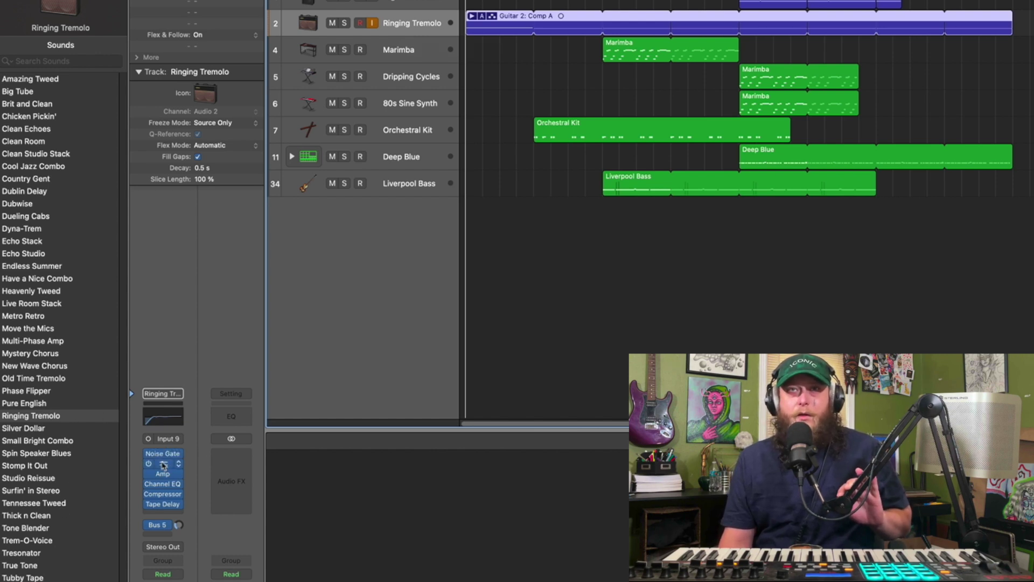
pyautogui.click(163, 464)
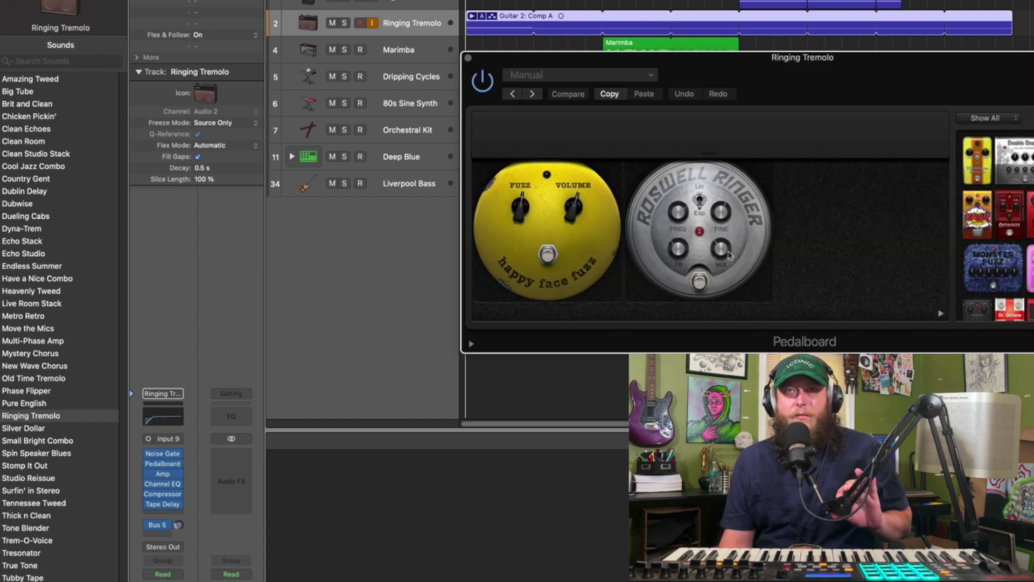
pyautogui.click(468, 59)
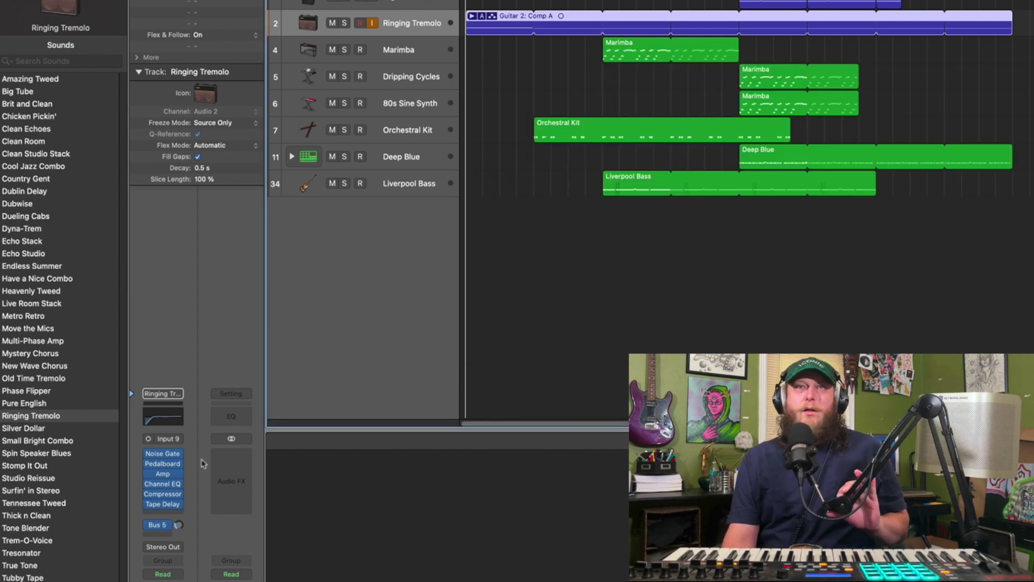
pyautogui.click(162, 476)
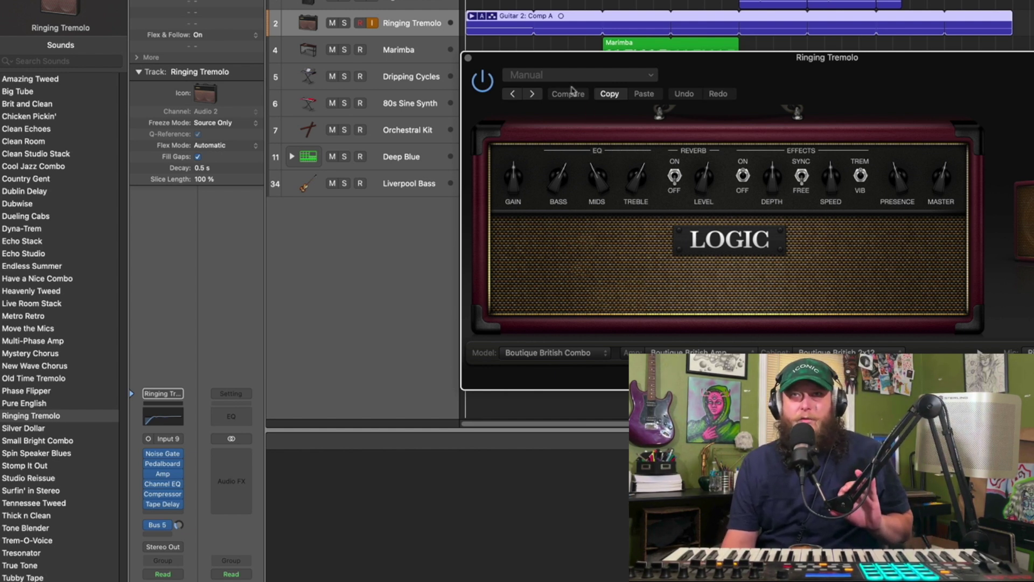
pyautogui.click(469, 58)
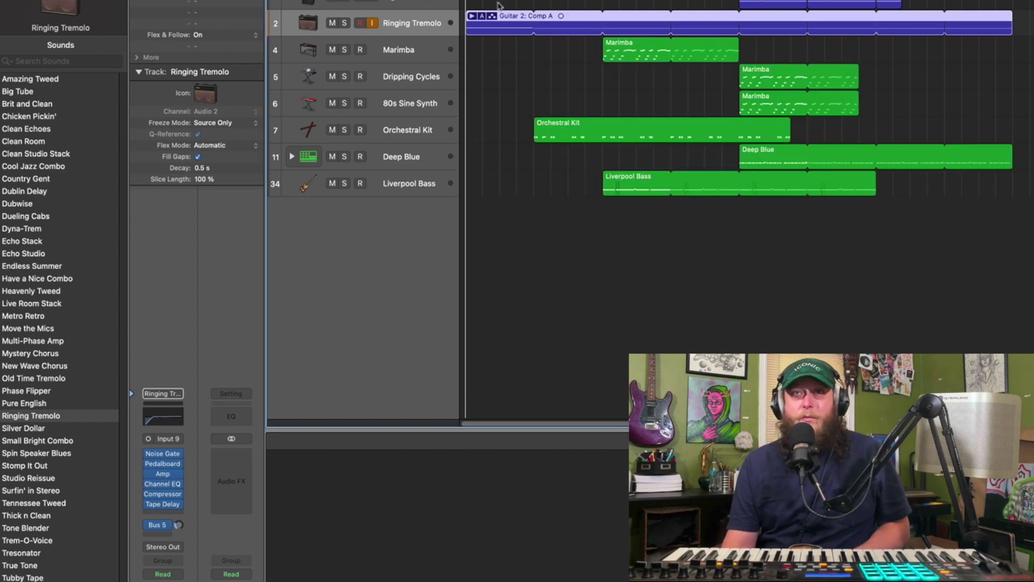
# Step: Solo the Ringing Tremolo track, listen to it from bar 1, and return the playhead to the start
pyautogui.click(345, 23)
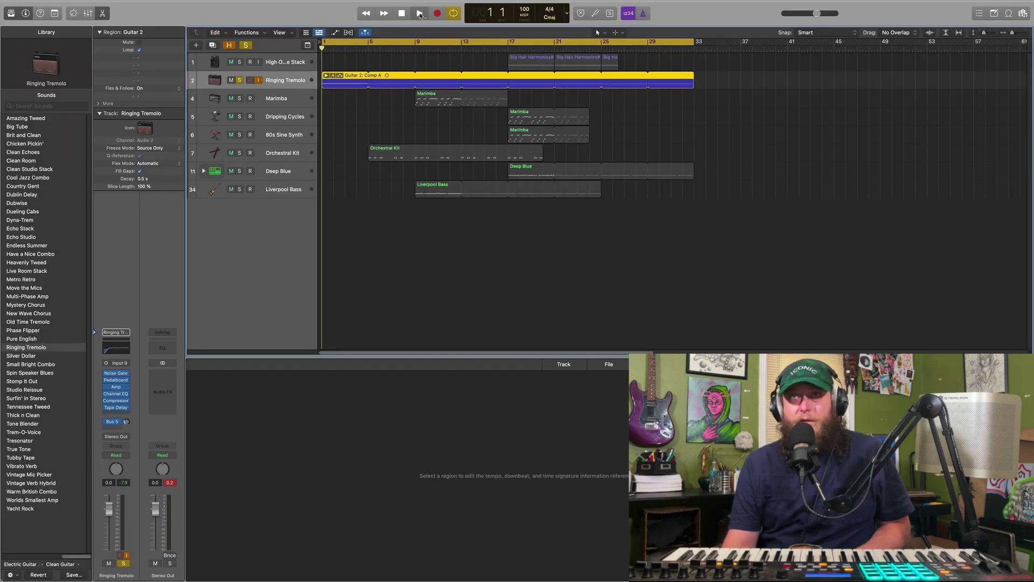
pyautogui.click(419, 14)
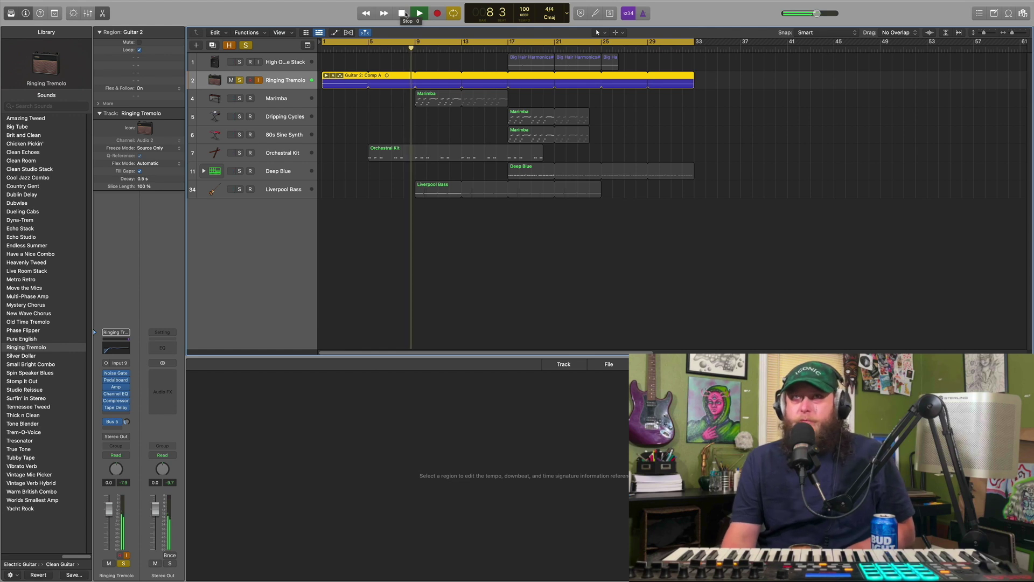
pyautogui.click(402, 13)
pyautogui.click(402, 13)
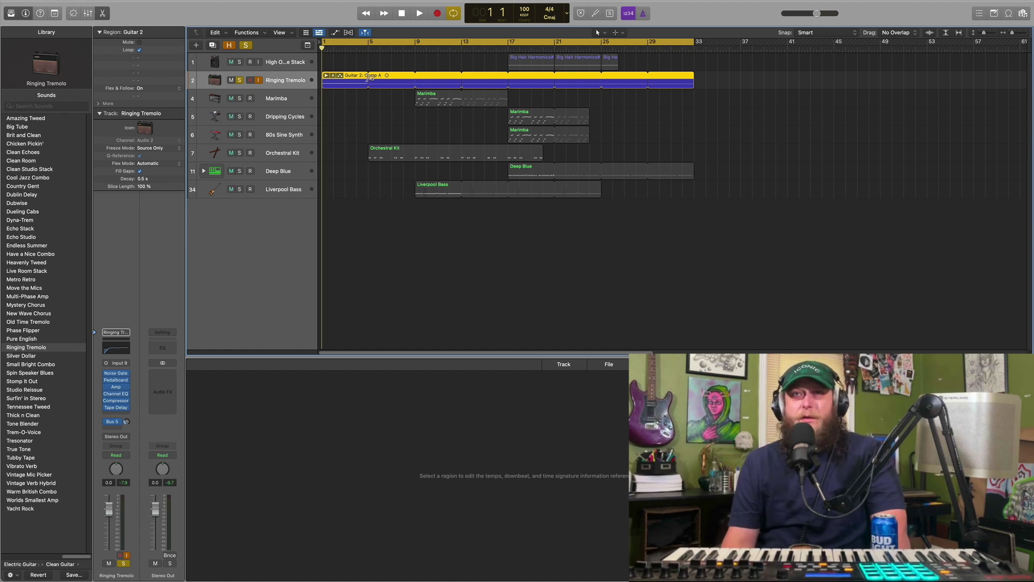
# Step: Solo the Marimba track instead of Ringing Tremolo and listen to its region while viewing its notes up close in the Piano Roll
pyautogui.click(289, 100)
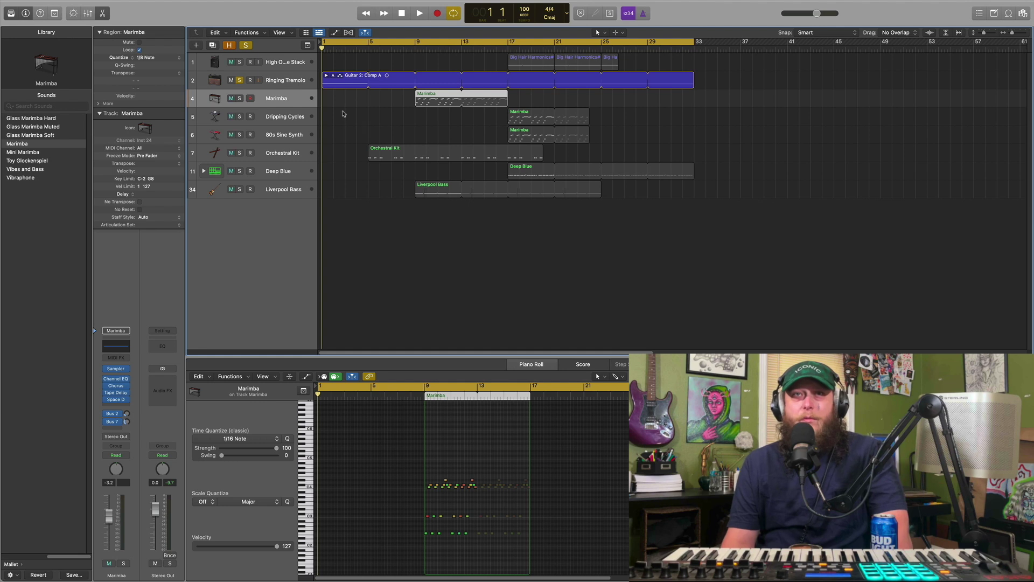
pyautogui.click(240, 99)
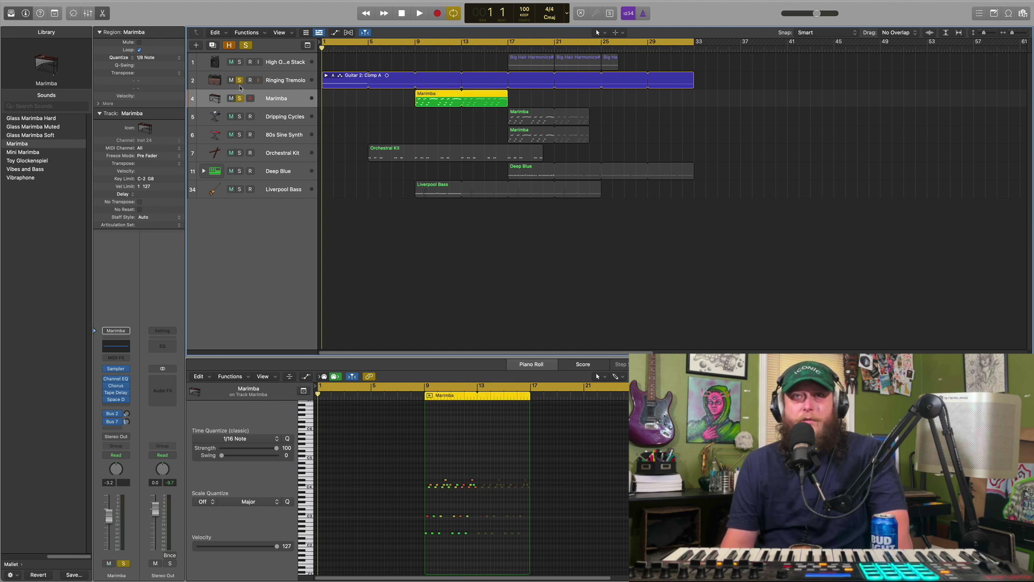
pyautogui.click(240, 80)
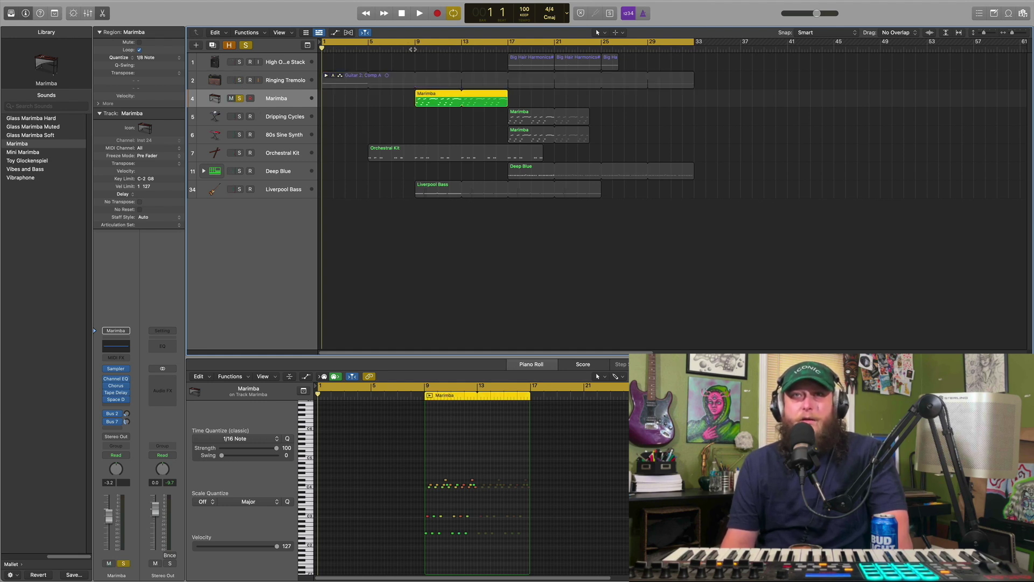
pyautogui.press('space')
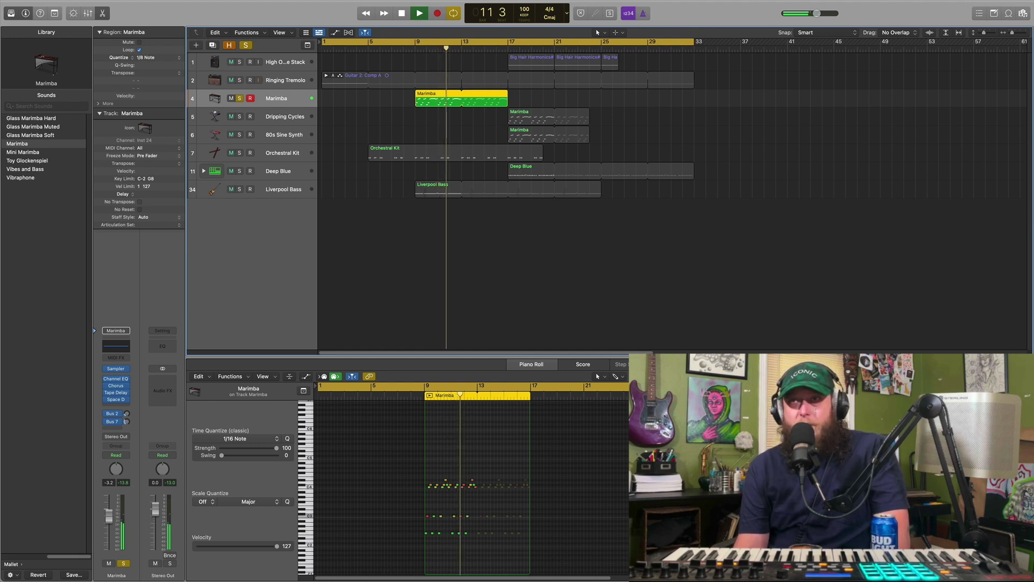
pyautogui.scroll(5, 610, 540)
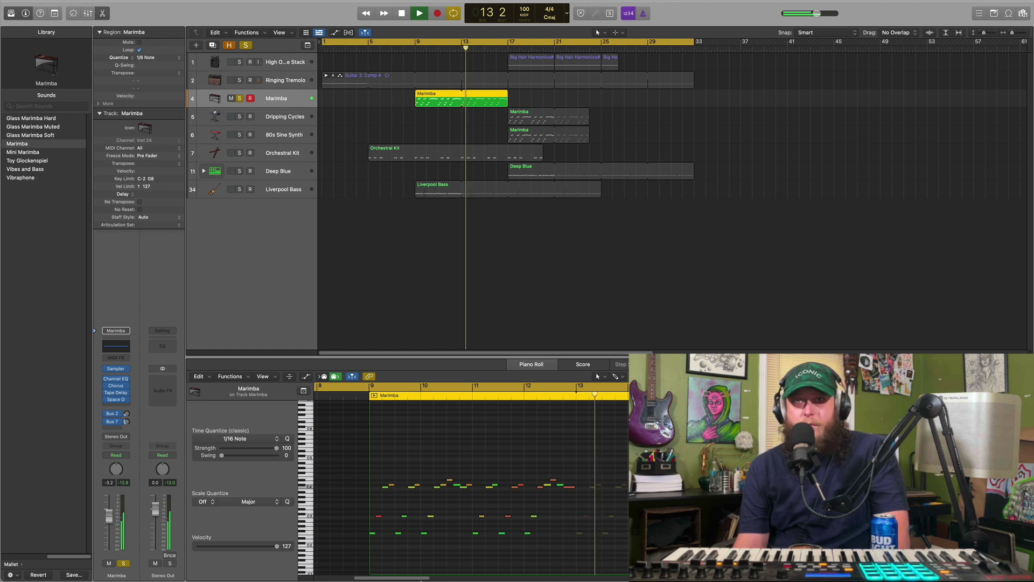
pyautogui.click(383, 577)
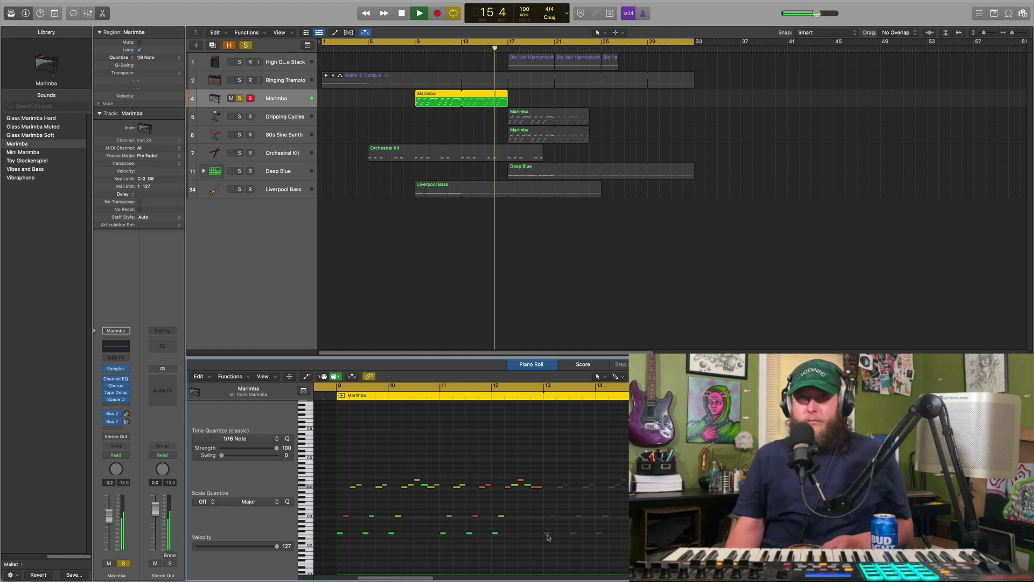
pyautogui.click(402, 13)
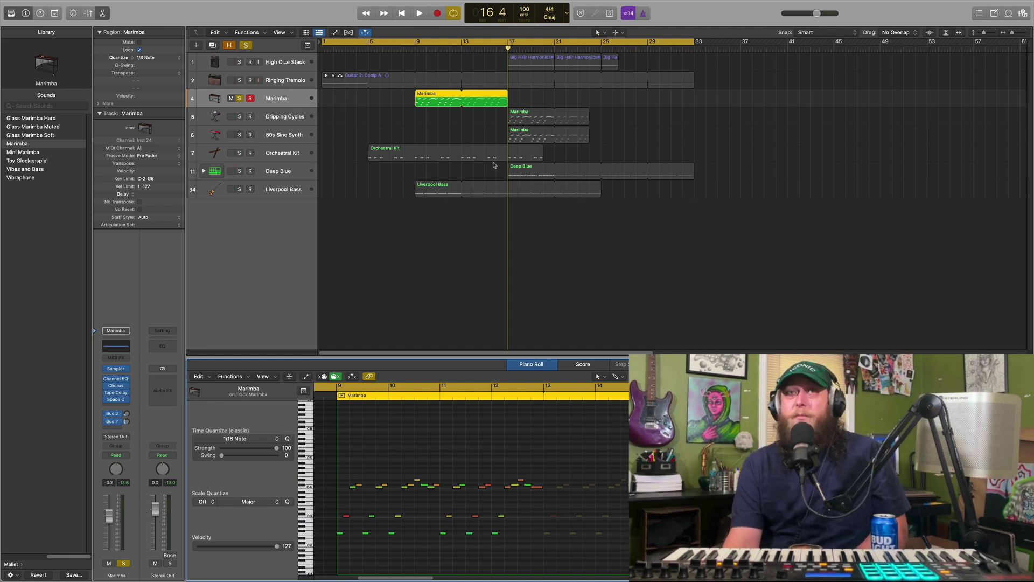
# Step: Solo the Dripping Cycles track instead of Marimba and listen to its part, replaying it from bar 17
pyautogui.click(290, 121)
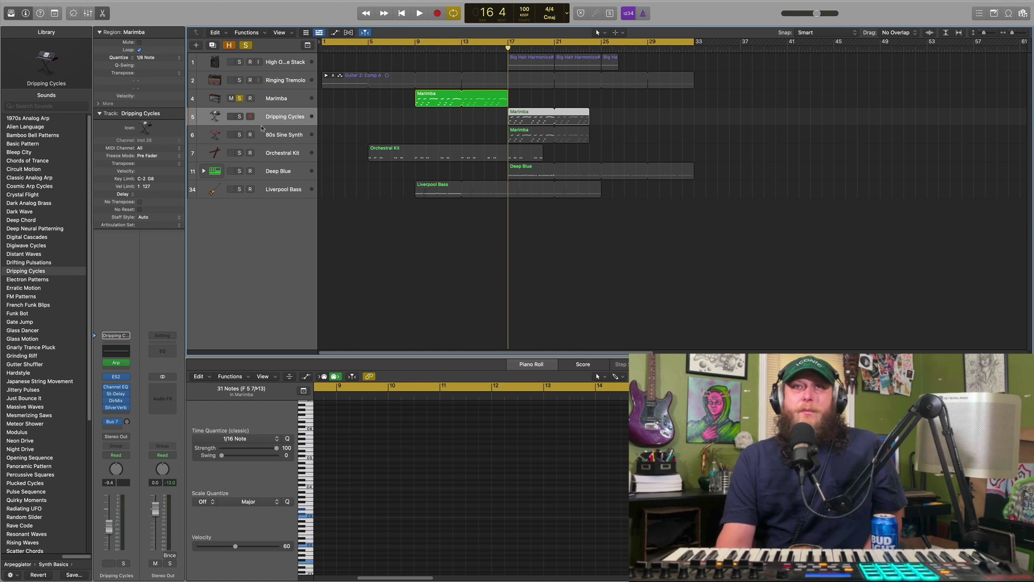
pyautogui.click(240, 99)
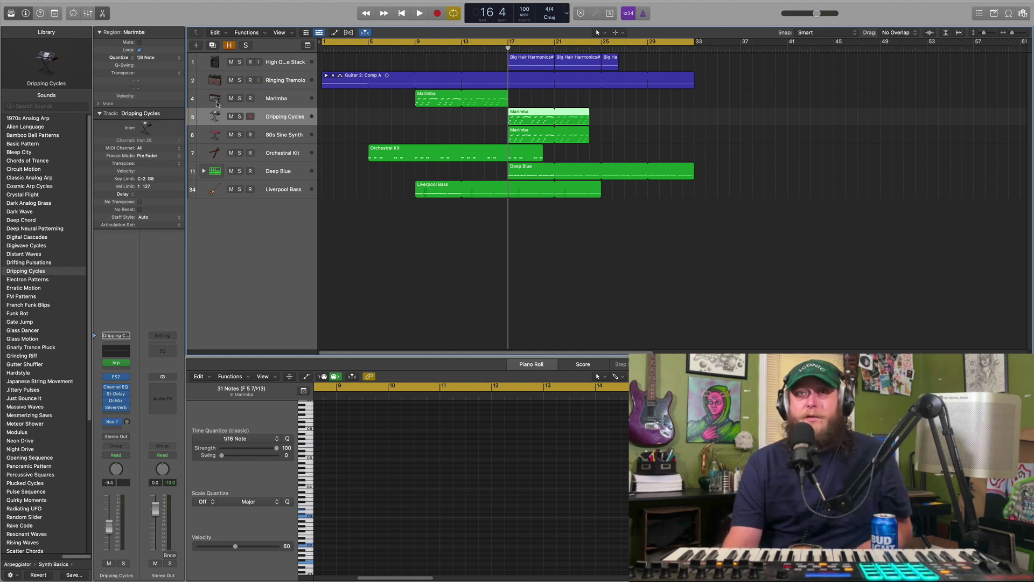
pyautogui.click(239, 117)
pyautogui.click(420, 13)
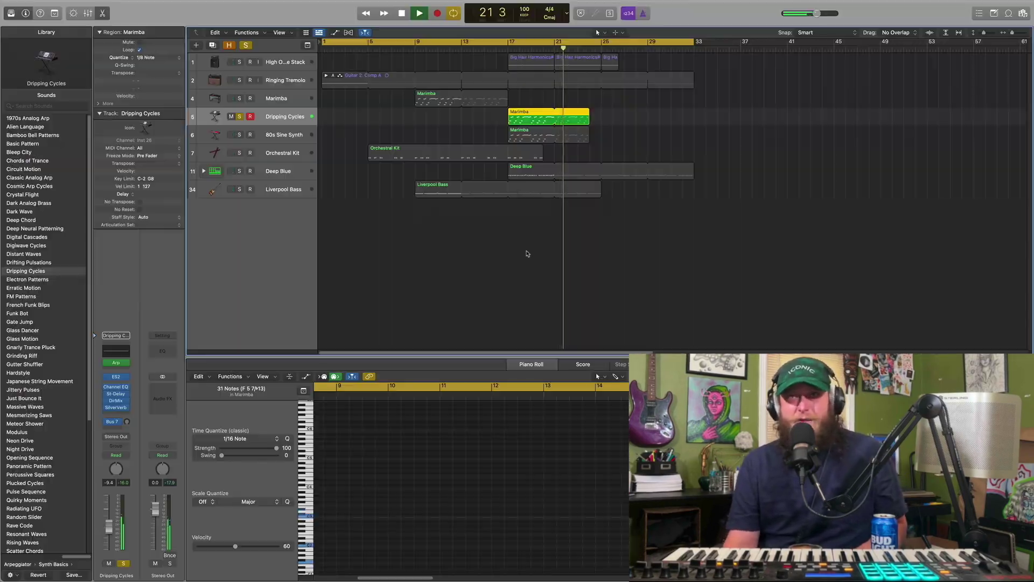
pyautogui.click(405, 17)
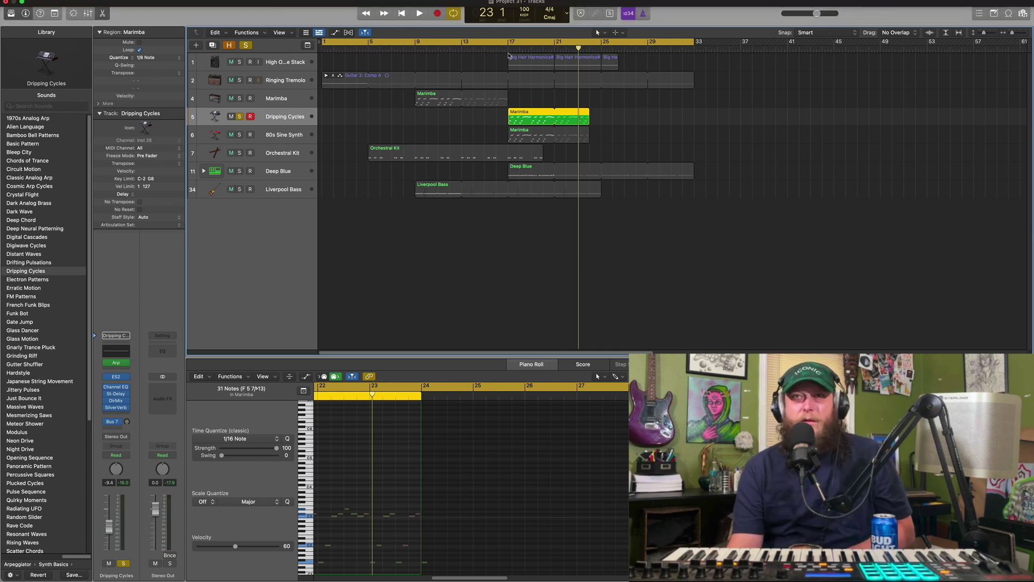
pyautogui.click(508, 50)
pyautogui.press('space')
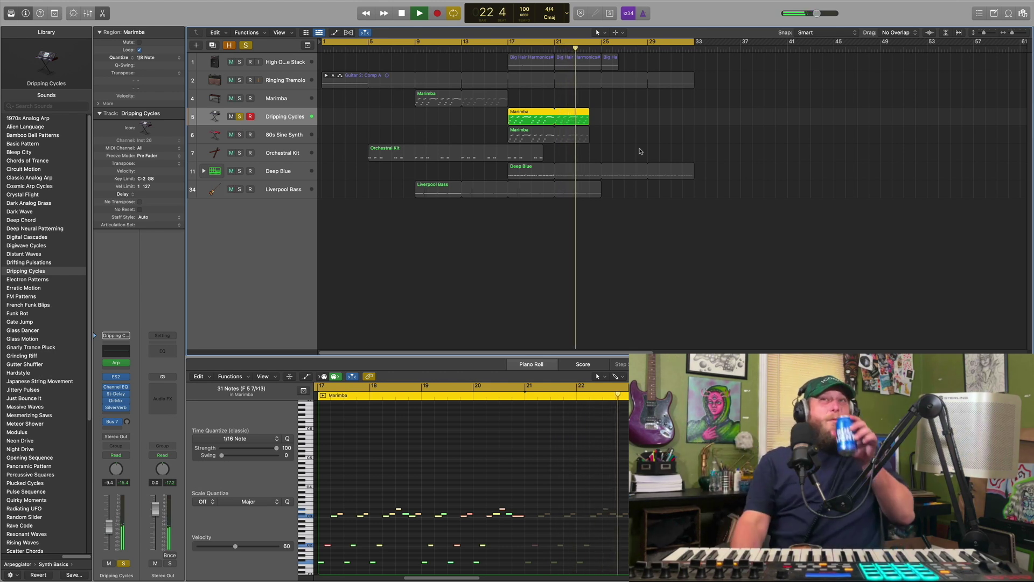
pyautogui.click(408, 12)
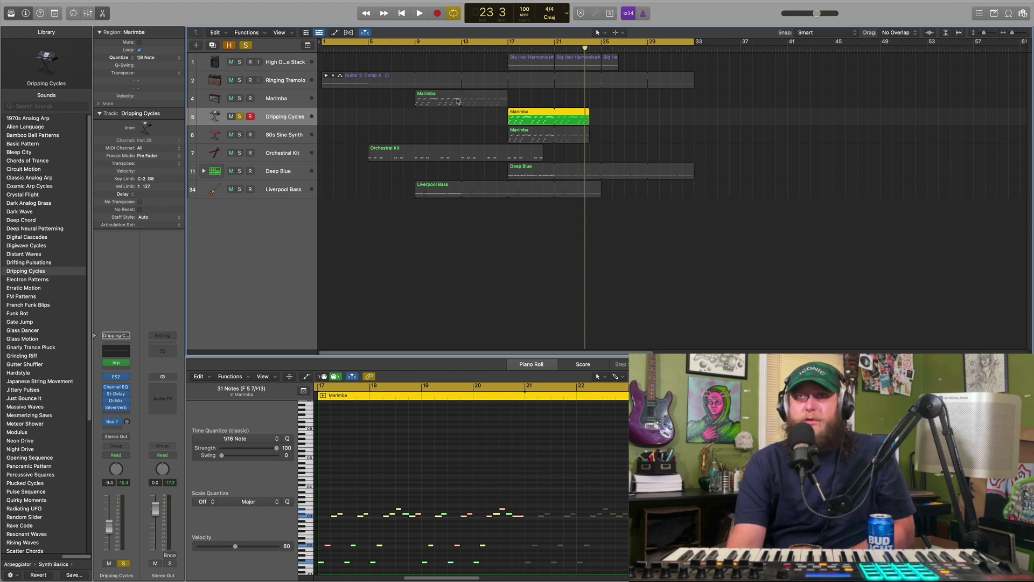
# Step: Solo the 80s Sine Synth track instead of Dripping Cycles and listen to its part from bar 17
pyautogui.click(288, 136)
pyautogui.click(239, 117)
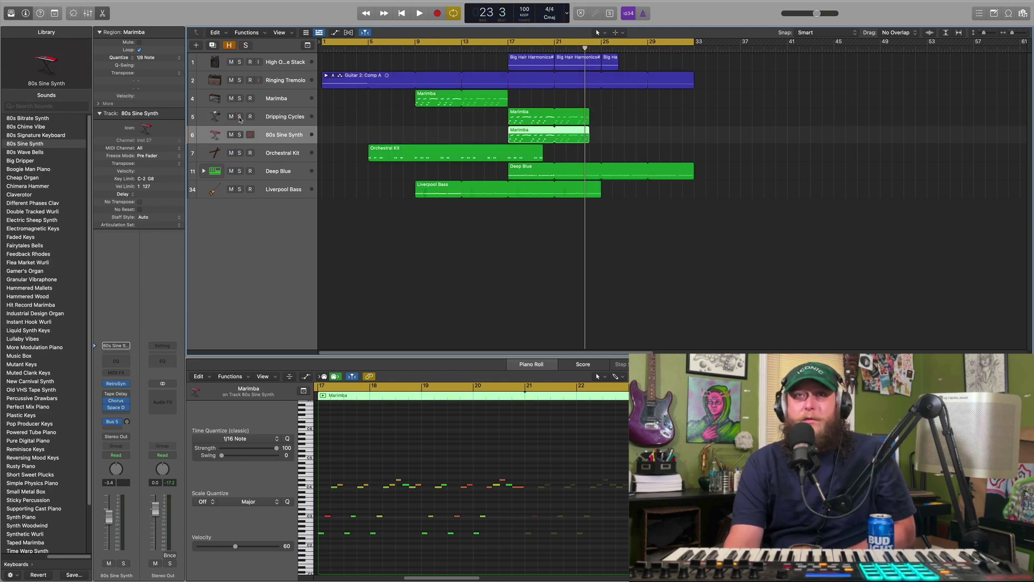
pyautogui.click(241, 135)
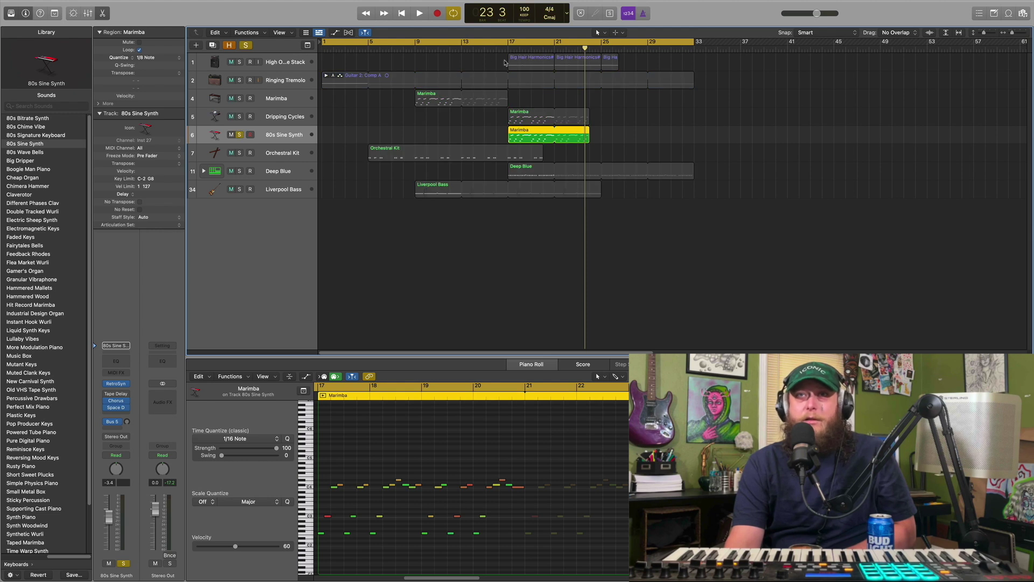
pyautogui.moveTo(518, 50); pyautogui.dragTo(508, 47)
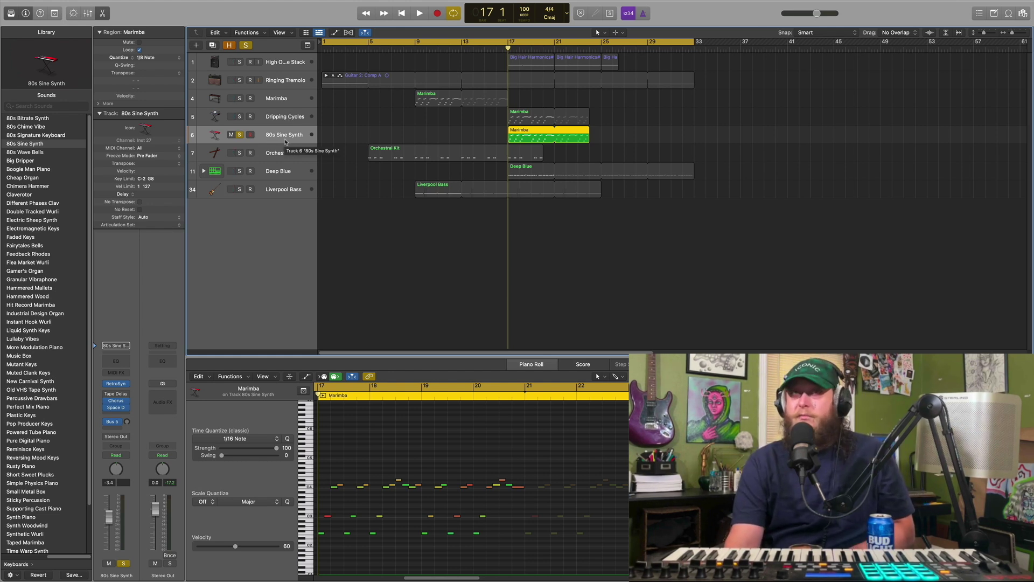
pyautogui.click(416, 14)
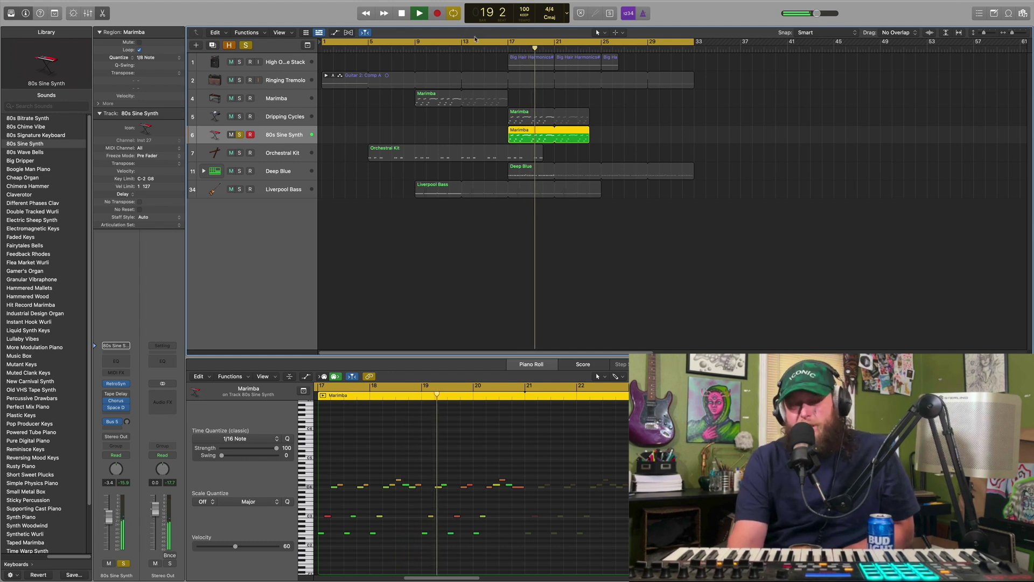
pyautogui.click(405, 14)
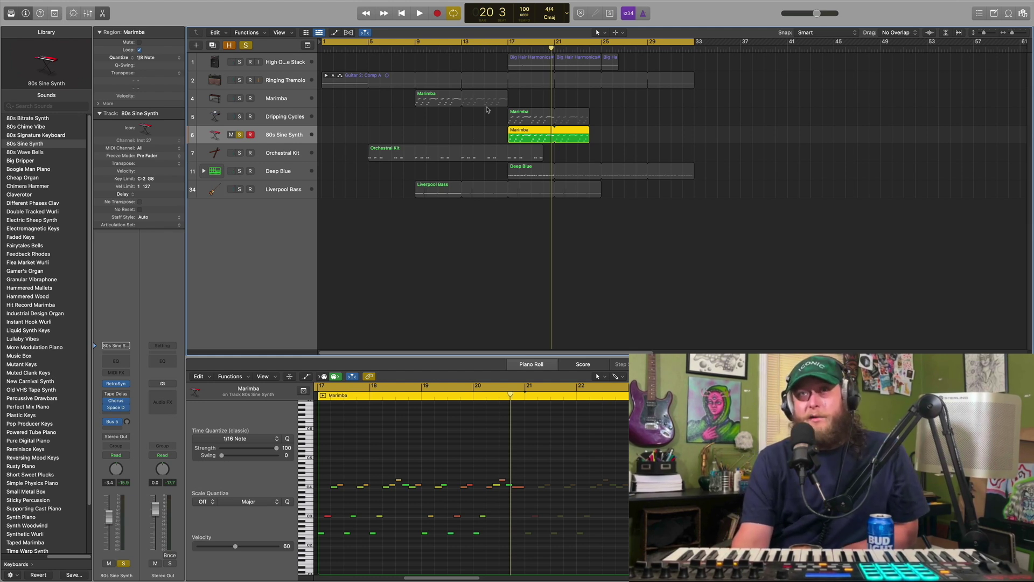
# Step: Add Marimba and Dripping Cycles to the soloed 80s Sine Synth and listen to all three from about bar 15, enlarging the track heights
pyautogui.click(239, 99)
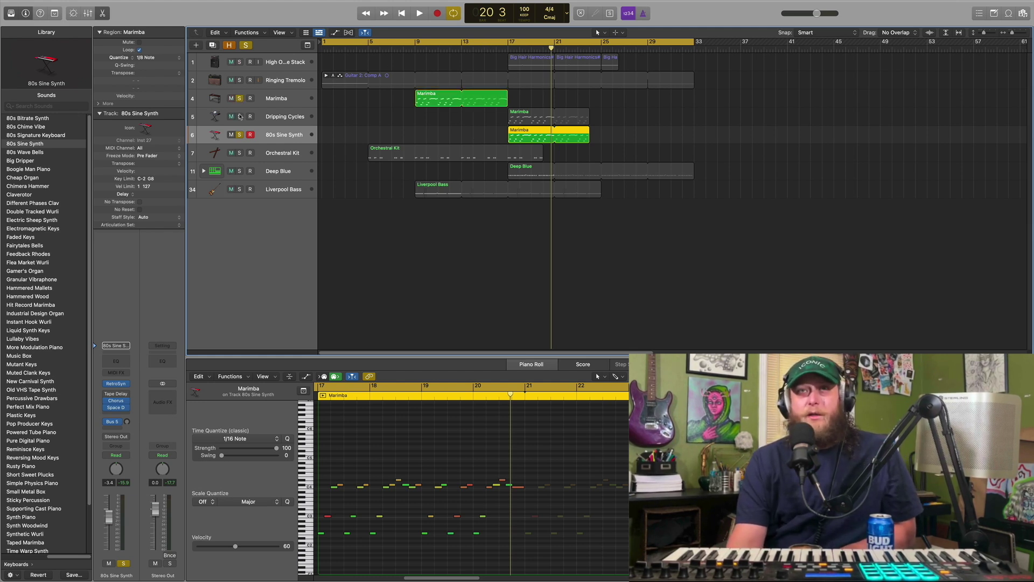
pyautogui.click(239, 117)
pyautogui.doubleClick(486, 49)
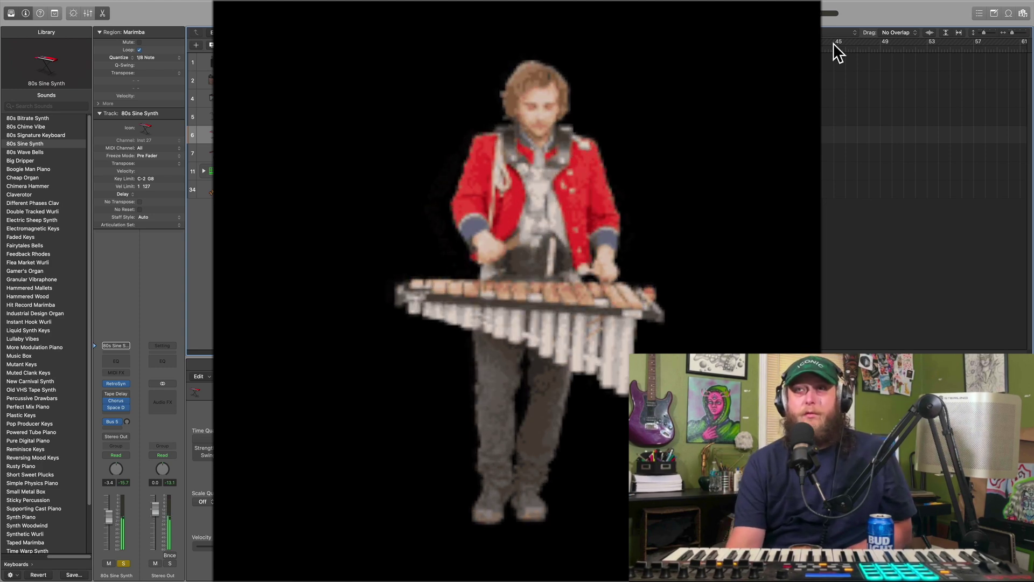
pyautogui.moveTo(985, 32); pyautogui.dragTo(987, 35)
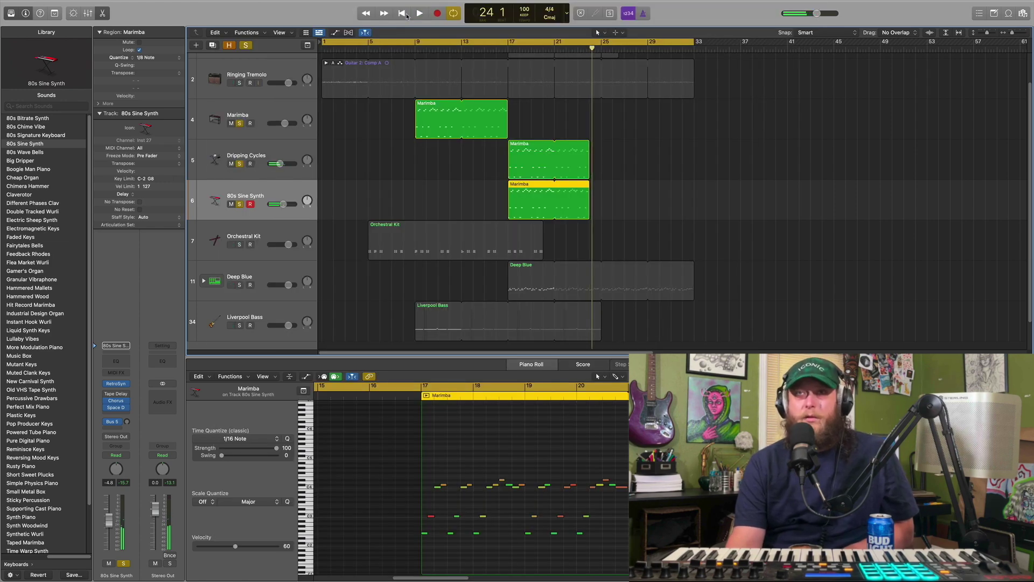
pyautogui.click(406, 15)
# Step: Clear the solo on all tracks and place the playhead at bar 17
pyautogui.scroll(-1, 603, 264)
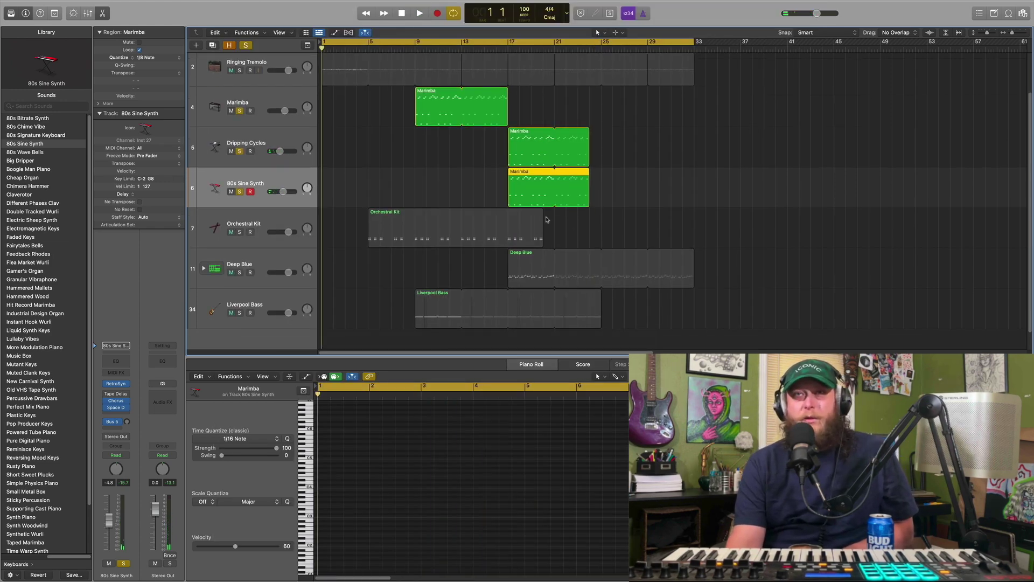
pyautogui.scroll(3, 541, 226)
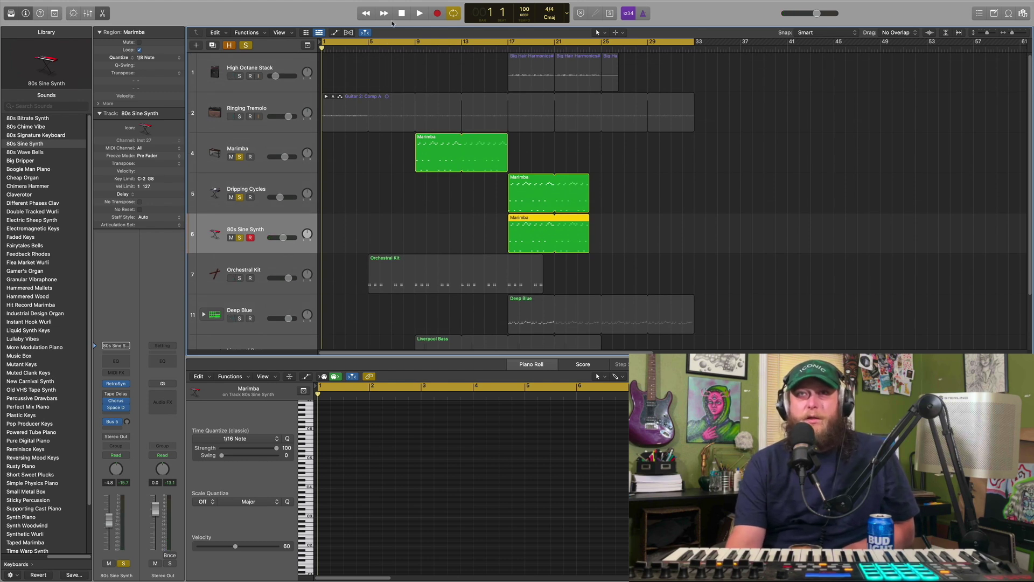
pyautogui.click(246, 46)
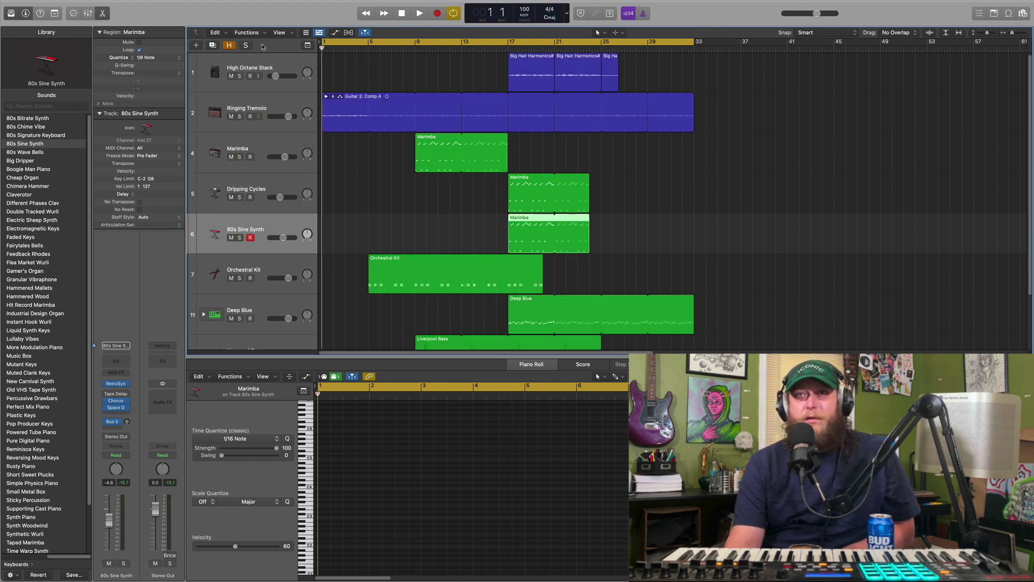
pyautogui.scroll(-1, 686, 254)
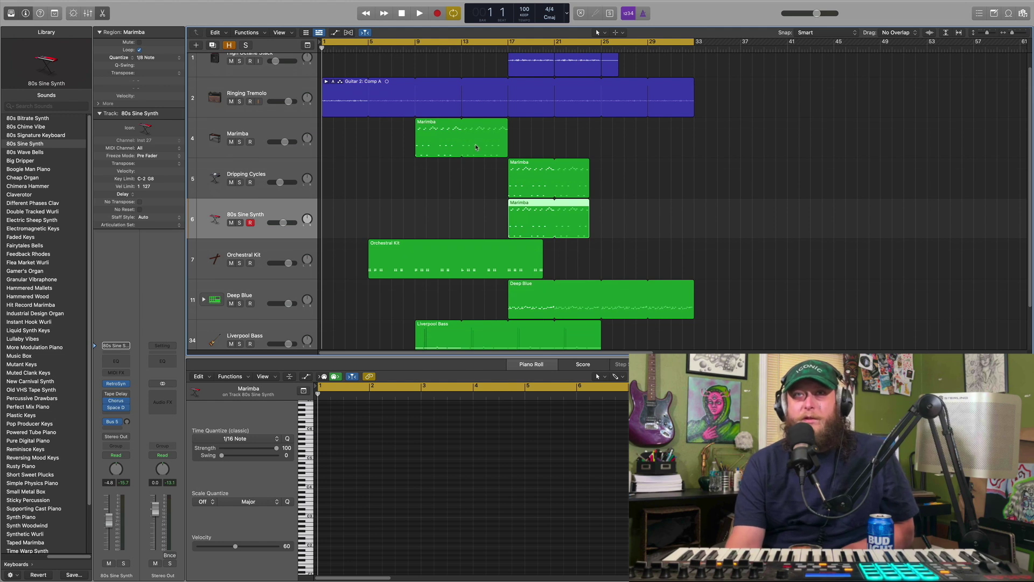
pyautogui.scroll(1, 642, 248)
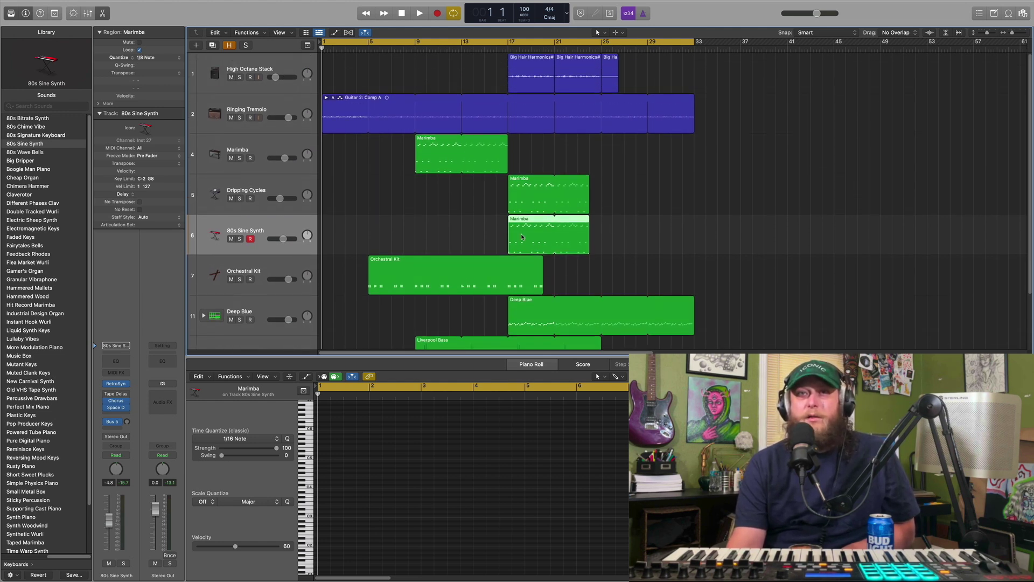
pyautogui.click(508, 48)
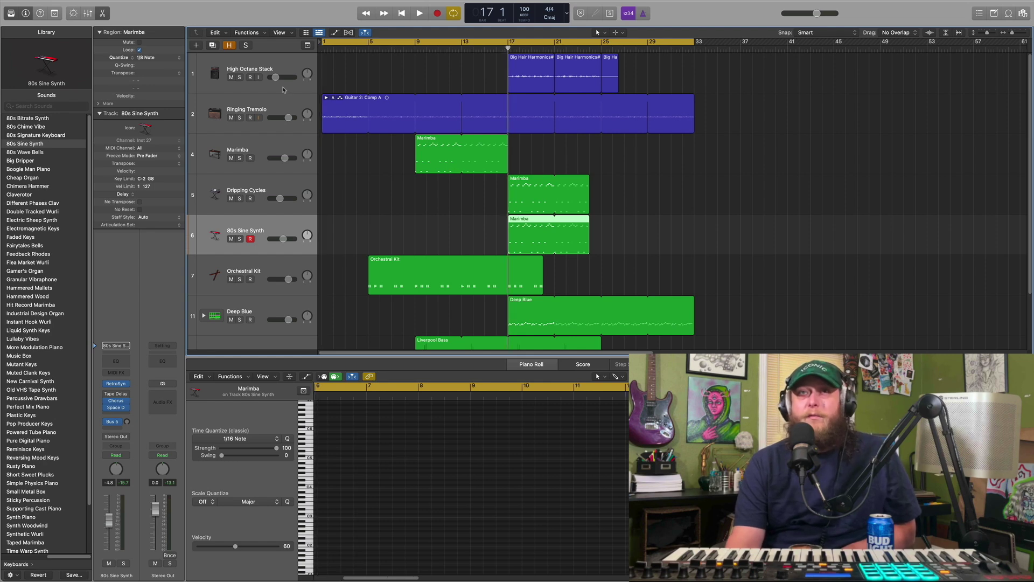
# Step: Select the High Octane Stack track and inspect the amp settings in its Amp Designer plug-in
pyautogui.click(266, 64)
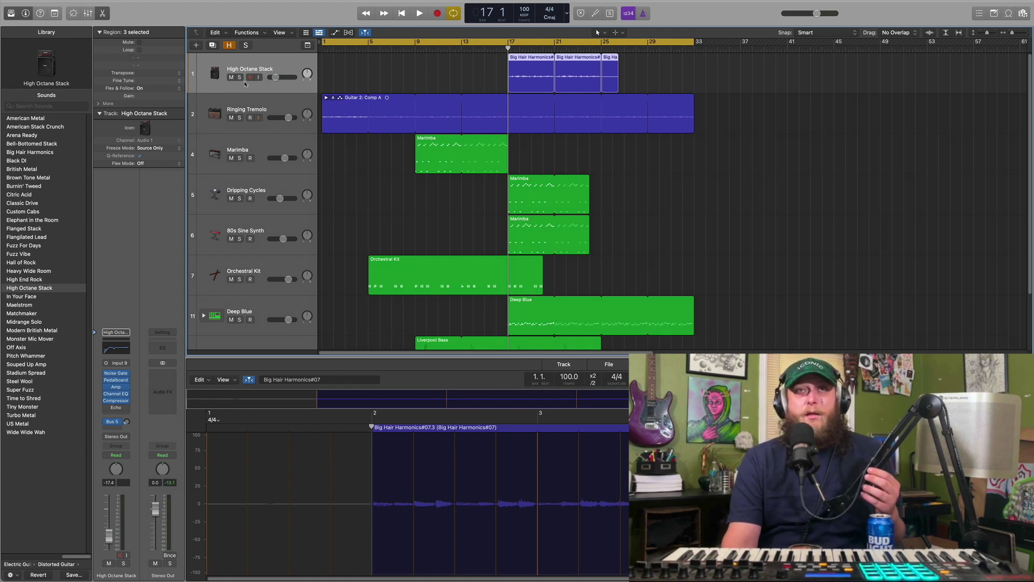
pyautogui.moveTo(118, 381)
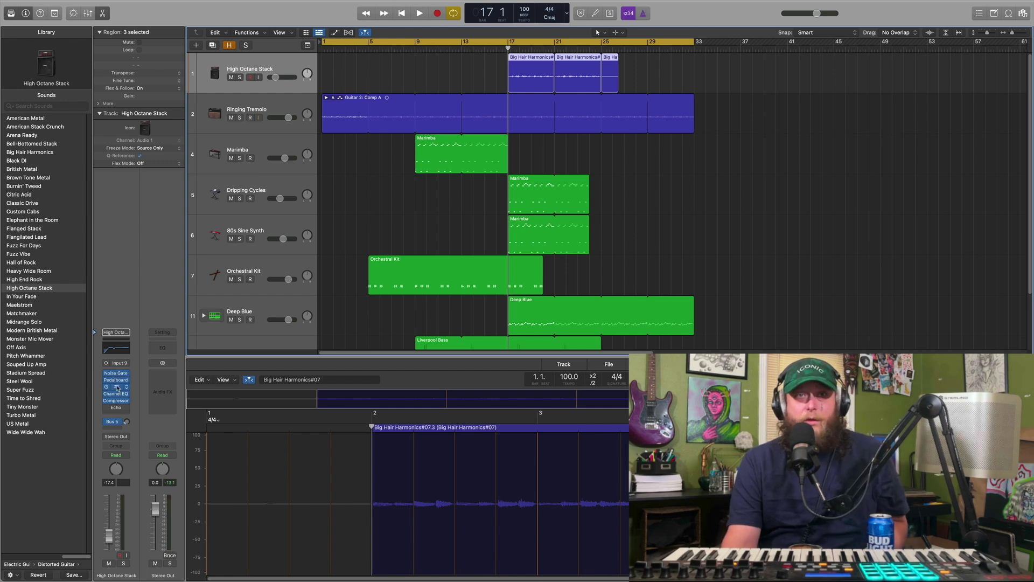
pyautogui.click(117, 388)
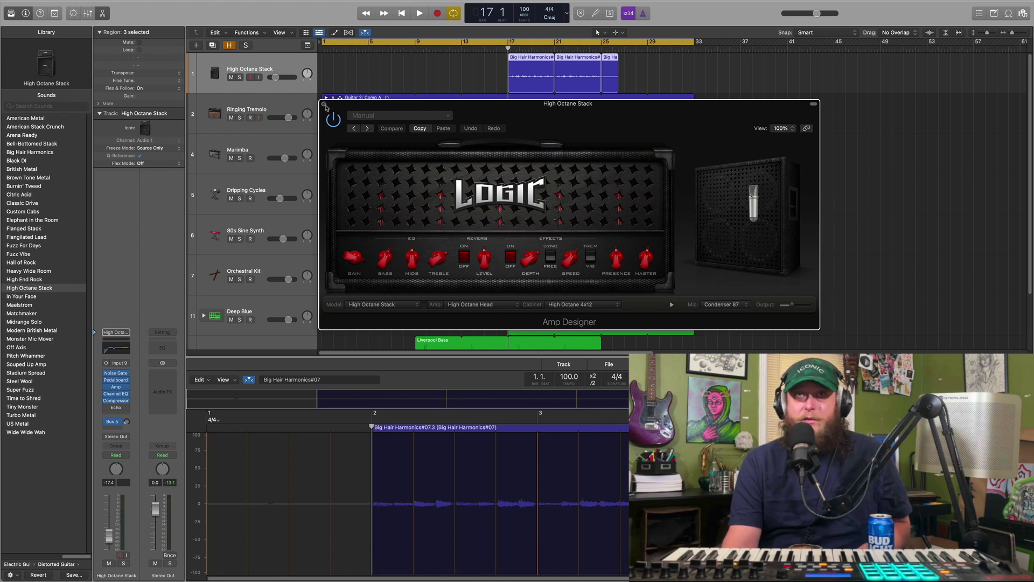
pyautogui.click(325, 104)
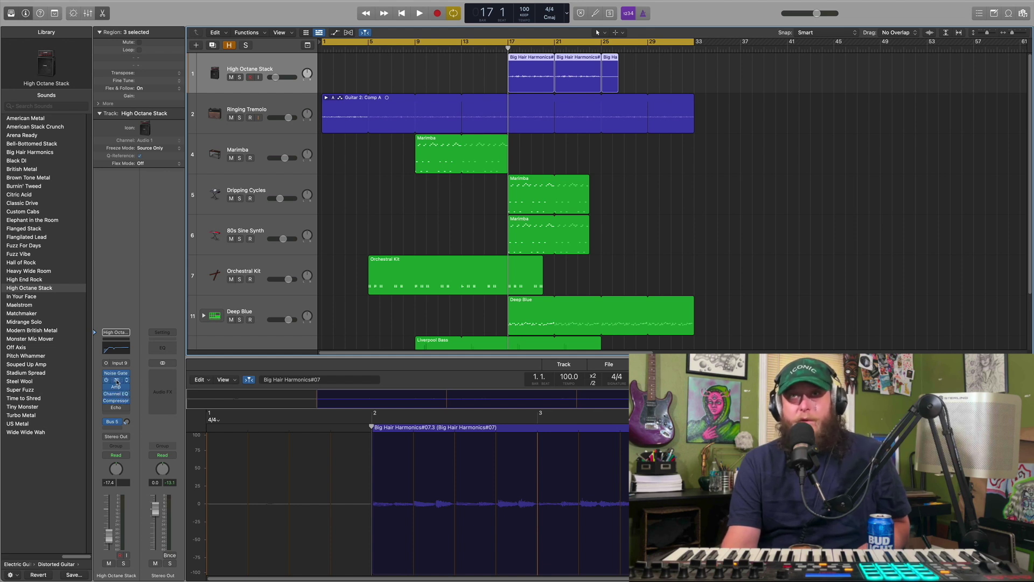
# Step: Inspect the High Octane Stack's Pedalboard effects, operating the Grinder distortion pedal's footswitch, and close the plug-in
pyautogui.click(117, 380)
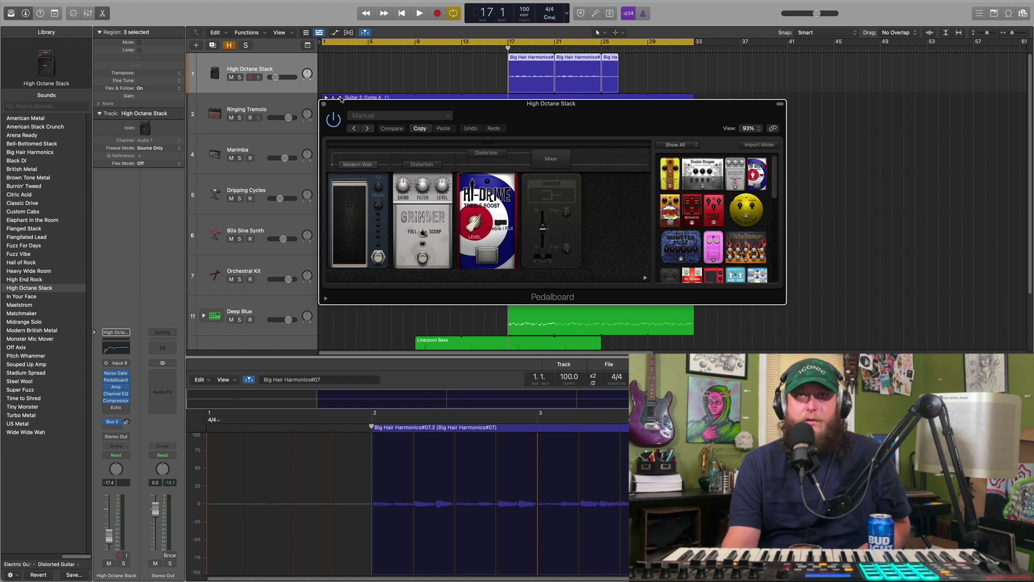
pyautogui.click(424, 260)
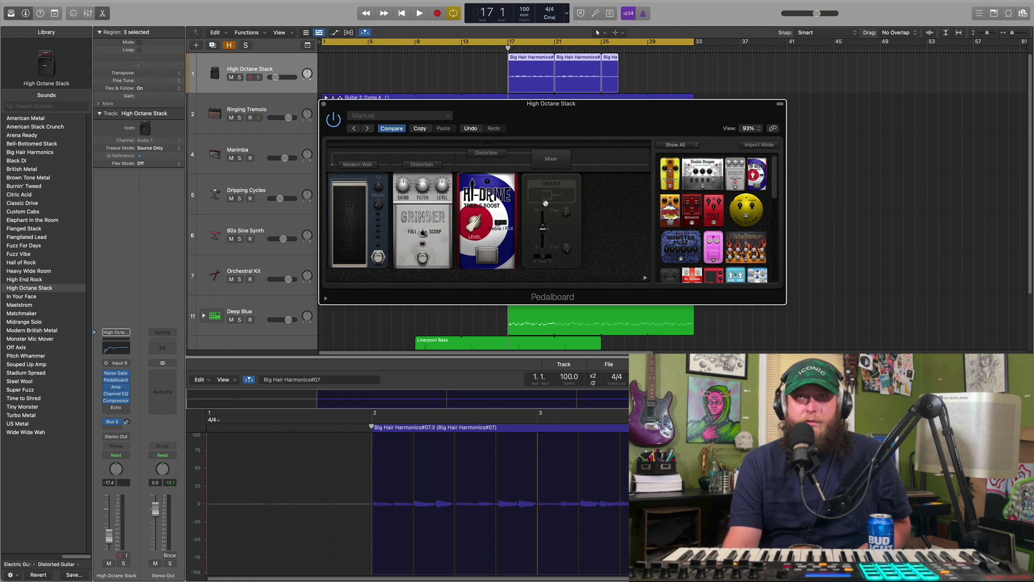
pyautogui.click(324, 105)
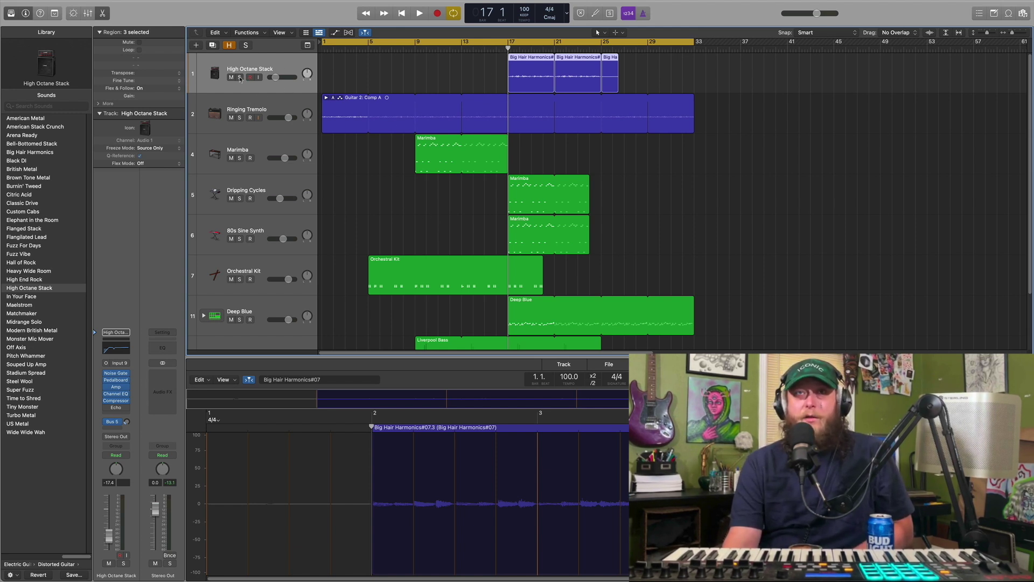
# Step: Solo the Ringing Tremolo and High Octane Stack tracks and listen to both guitars together from bar 9
pyautogui.click(415, 48)
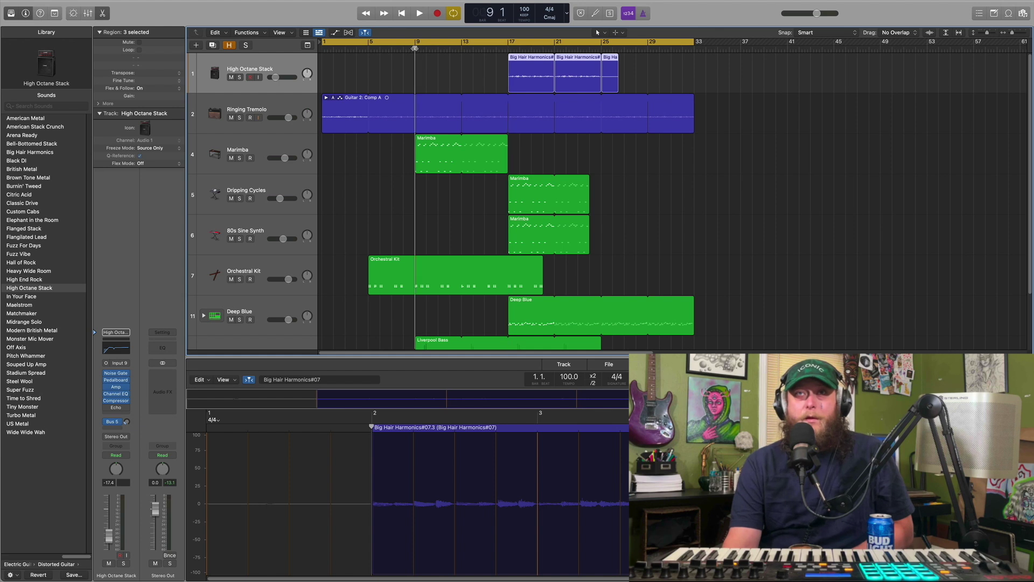
pyautogui.click(240, 118)
pyautogui.click(419, 13)
pyautogui.click(240, 78)
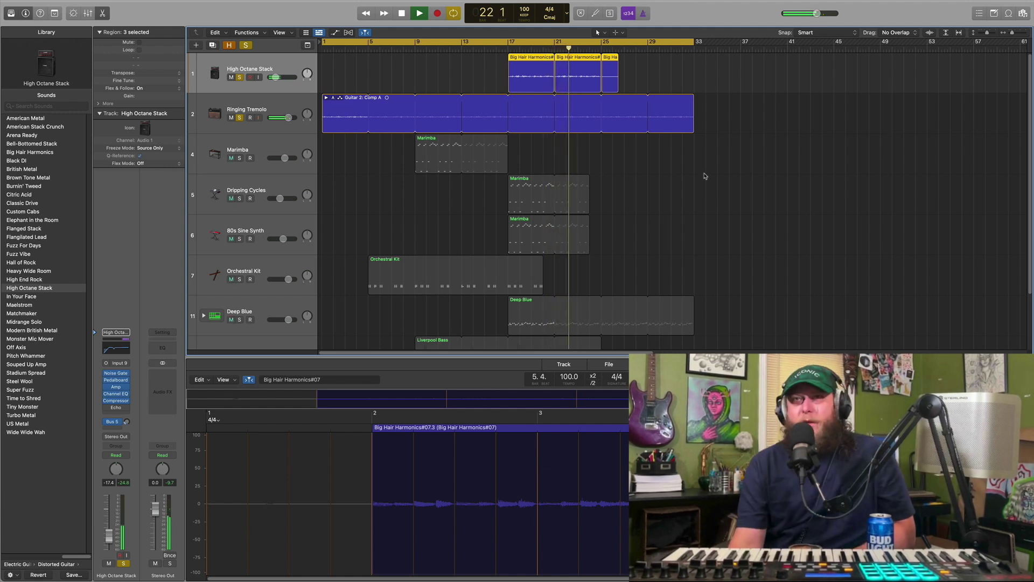
pyautogui.click(402, 13)
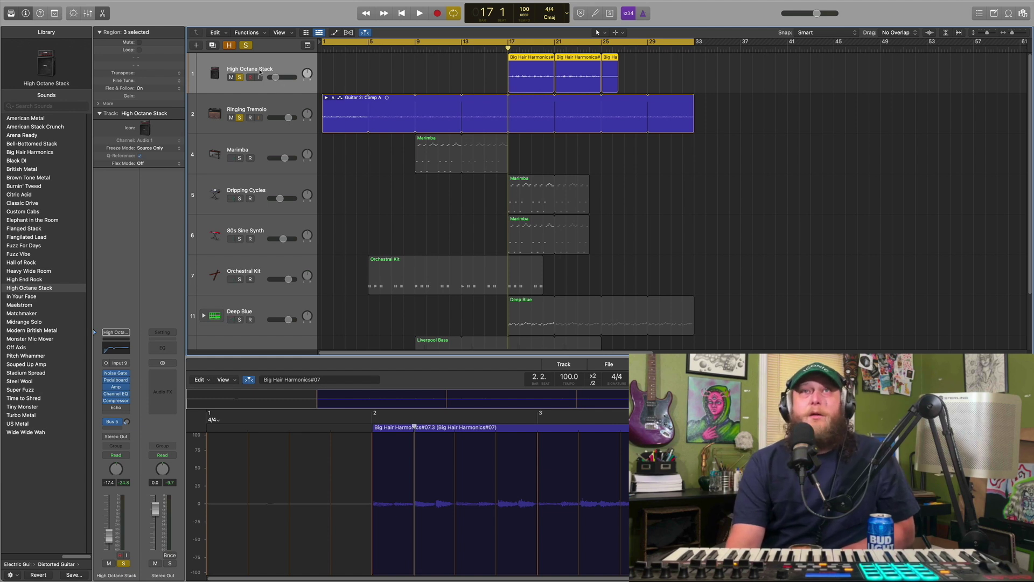
# Step: Clear the guitar solos, solo the Orchestral Kit track and listen to its part from bar 5
pyautogui.click(247, 45)
pyautogui.scroll(-3, 457, 162)
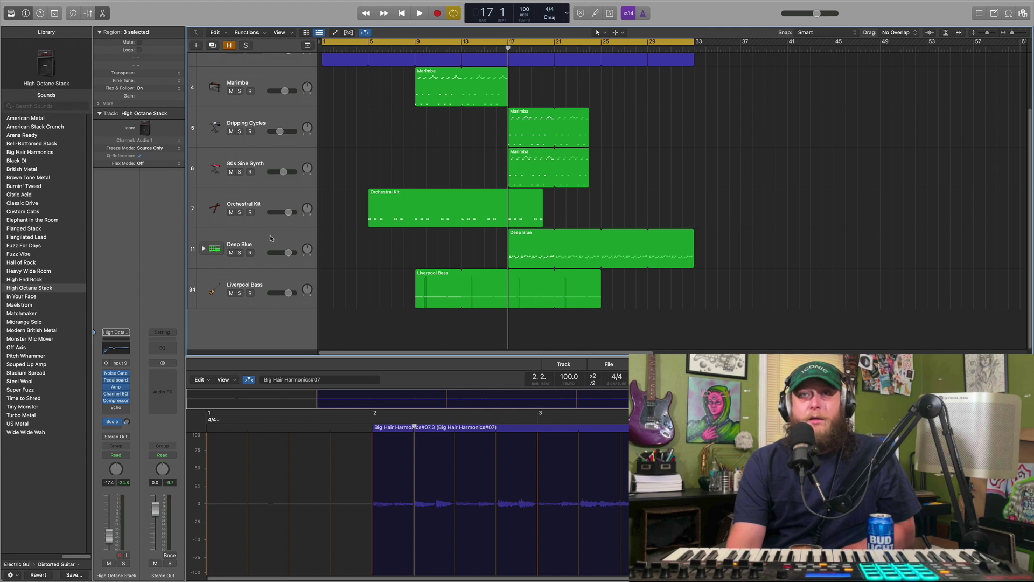
pyautogui.click(263, 203)
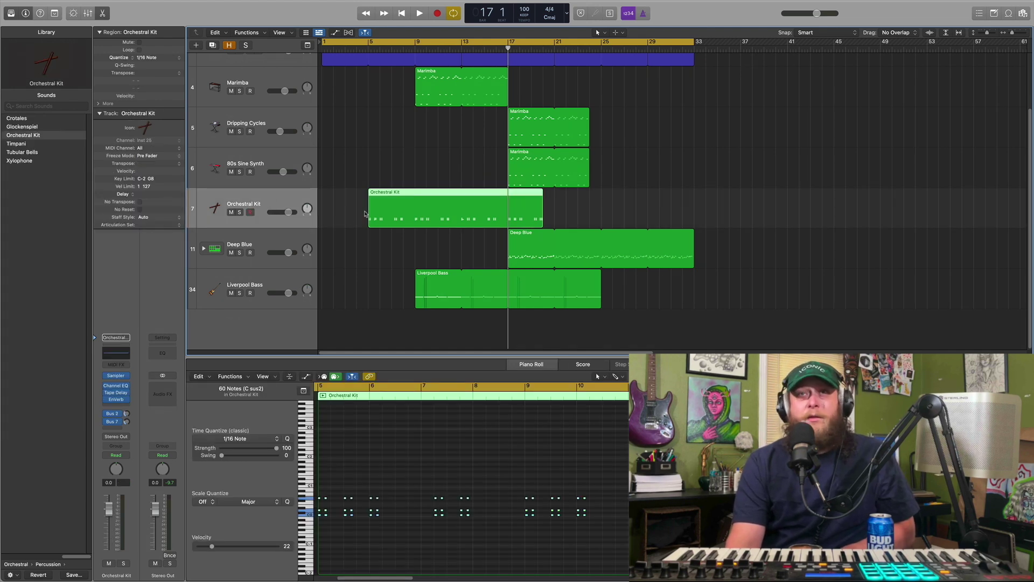
pyautogui.click(240, 213)
pyautogui.click(370, 48)
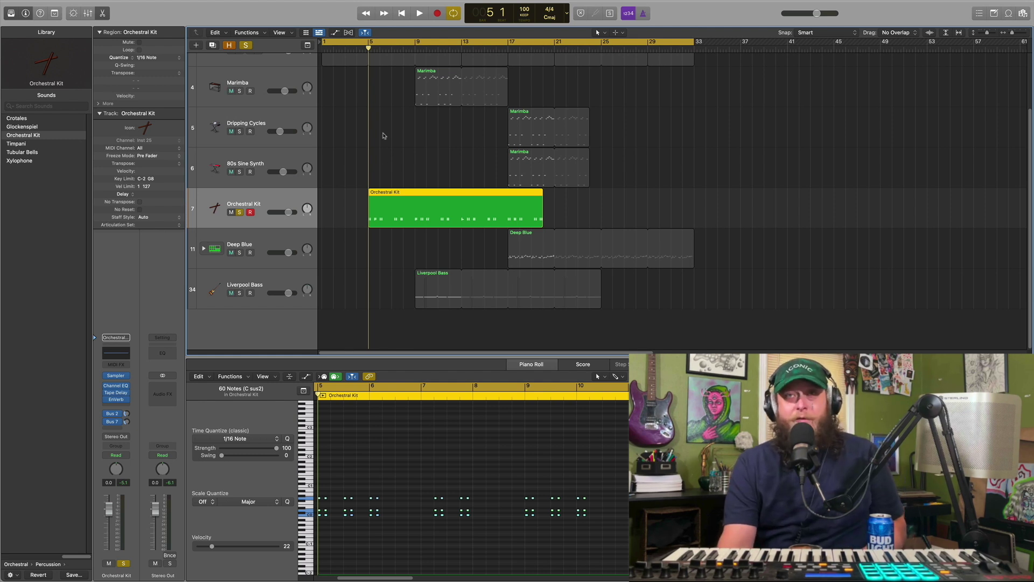
pyautogui.click(420, 13)
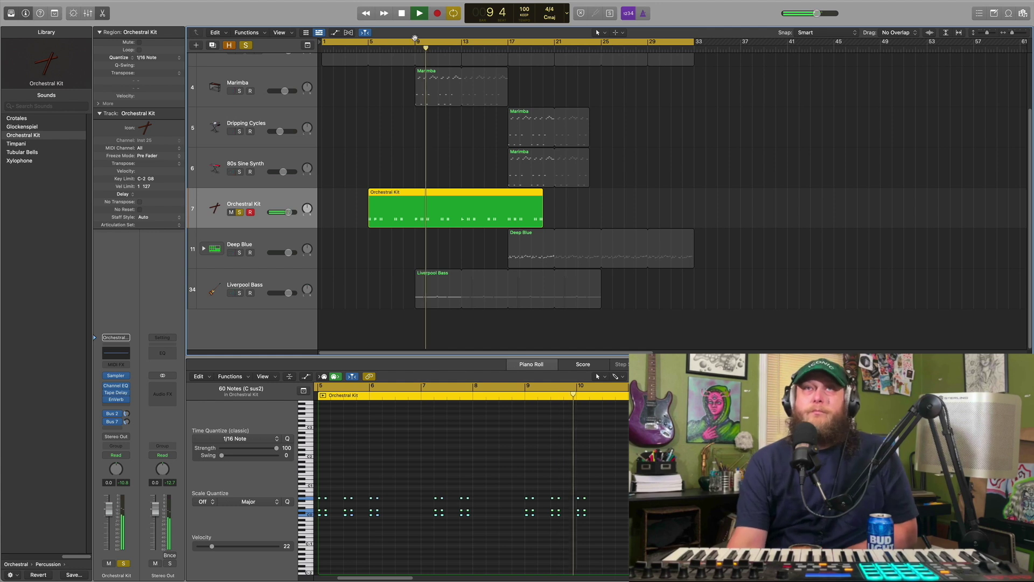
pyautogui.click(405, 14)
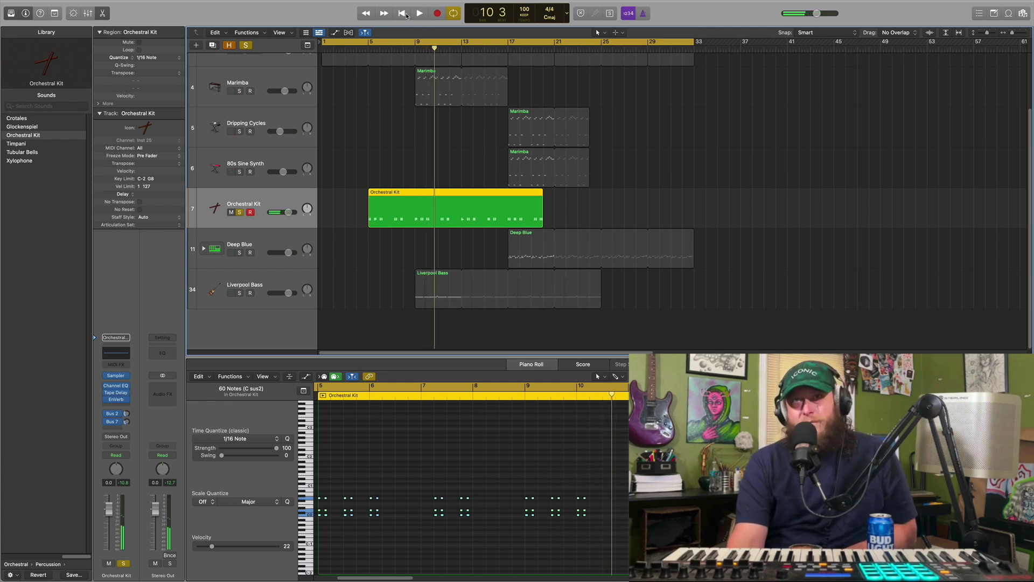
# Step: Add Ringing Tremolo to the soloed Orchestral Kit and listen to both from bar 5, with the kit's notes shown in the Piano Roll
pyautogui.scroll(3, 277, 137)
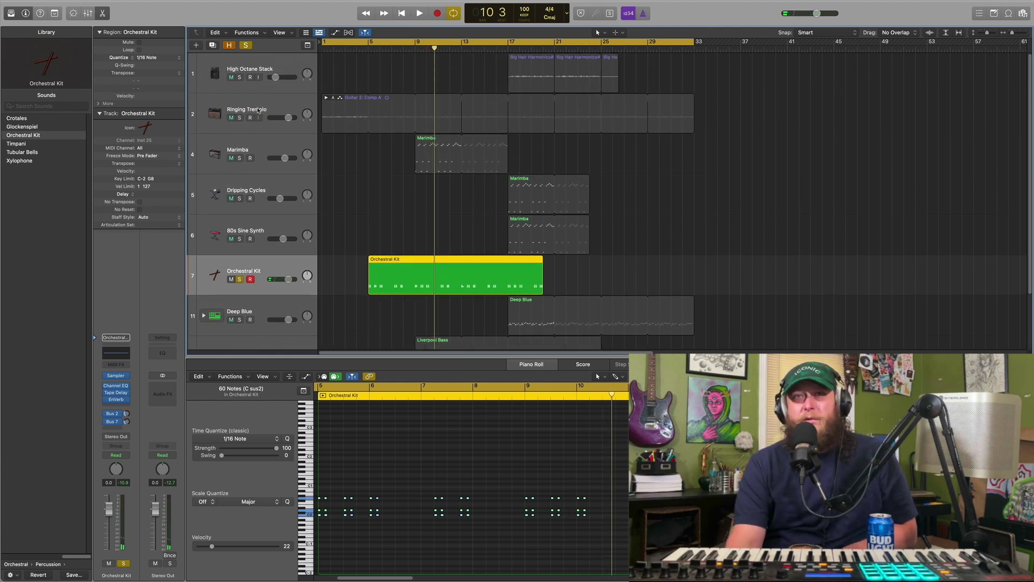
pyautogui.click(262, 103)
pyautogui.click(240, 117)
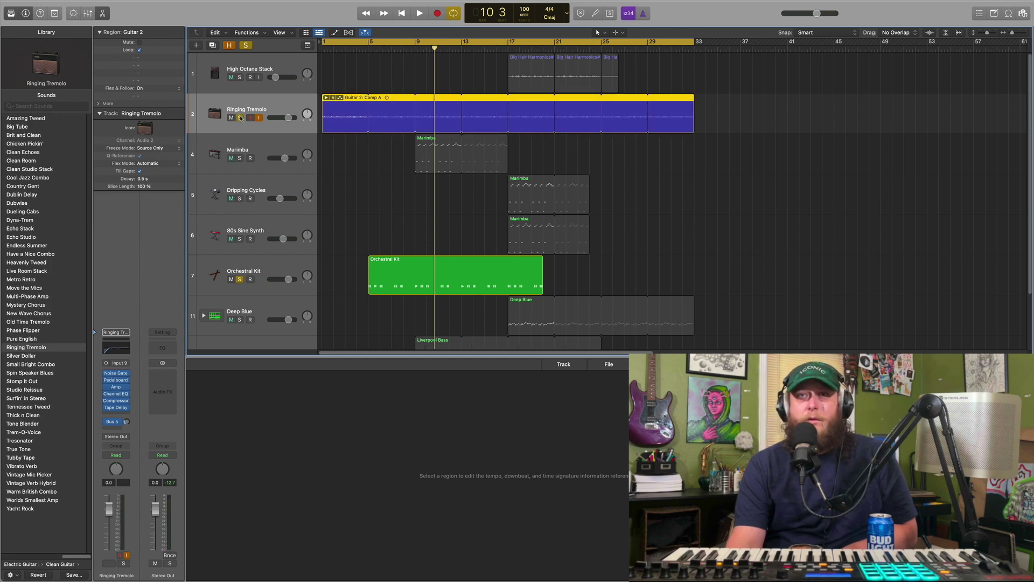
pyautogui.click(386, 50)
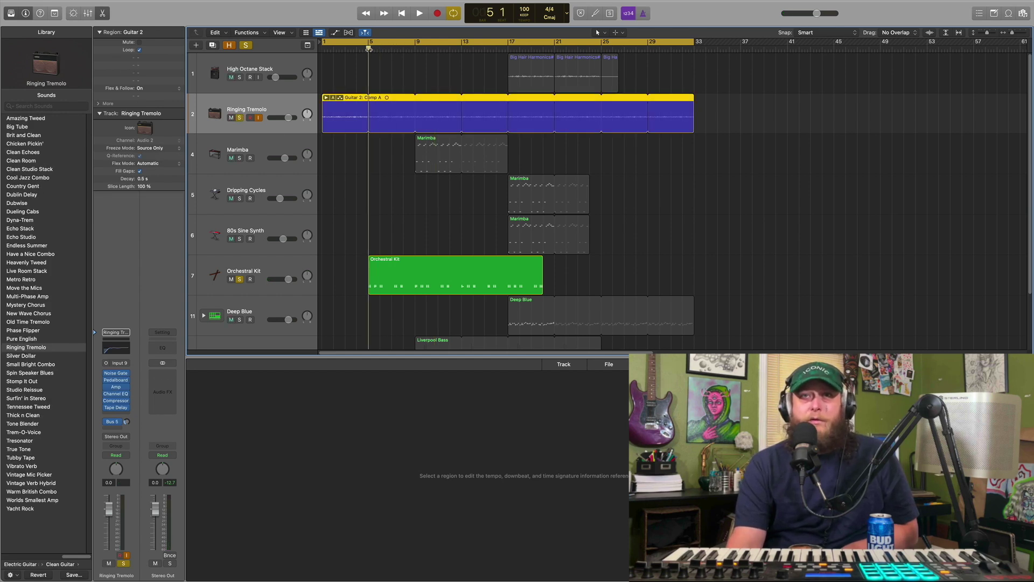
pyautogui.click(400, 264)
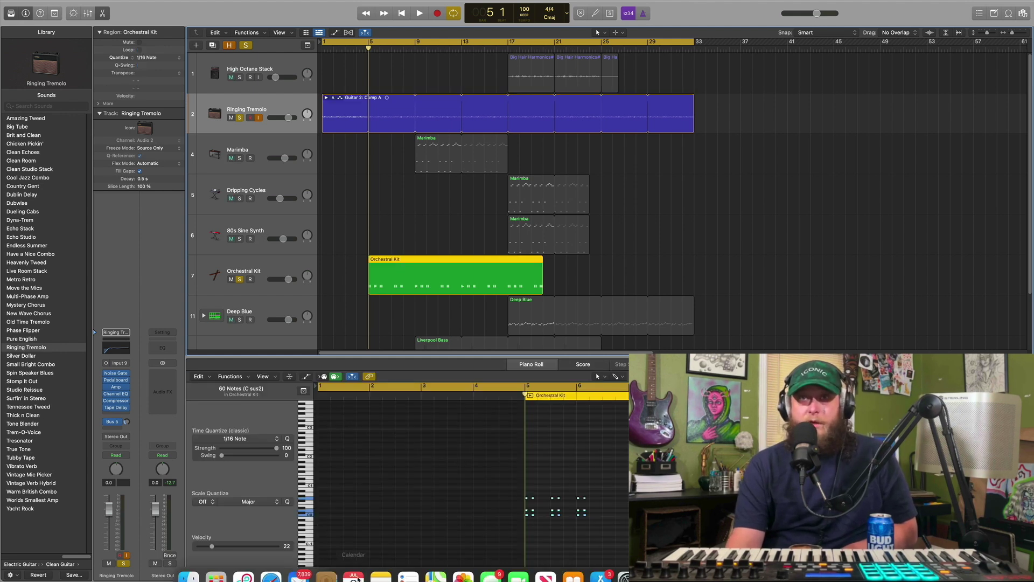
pyautogui.moveTo(370, 578); pyautogui.dragTo(389, 577)
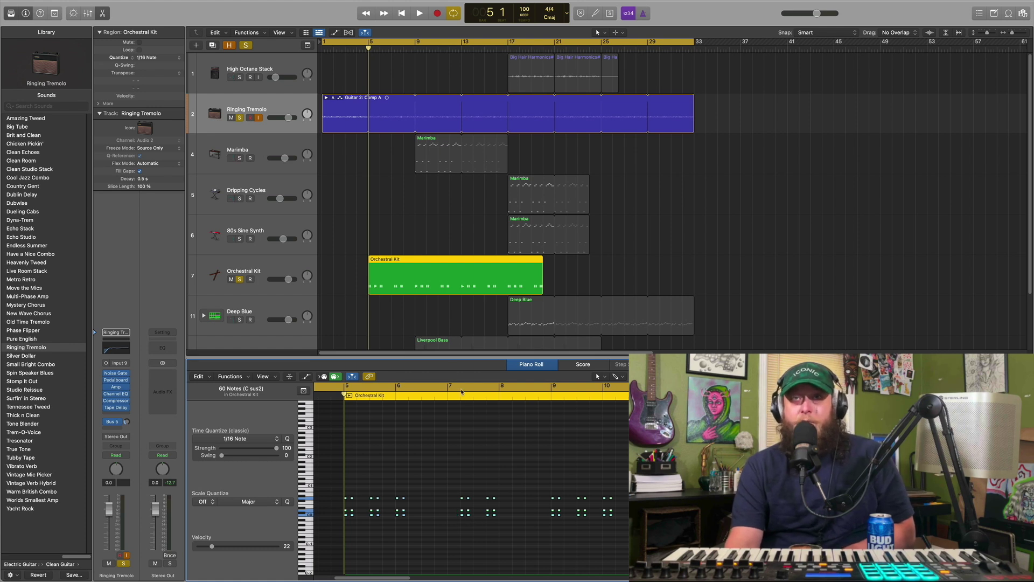
pyautogui.click(418, 14)
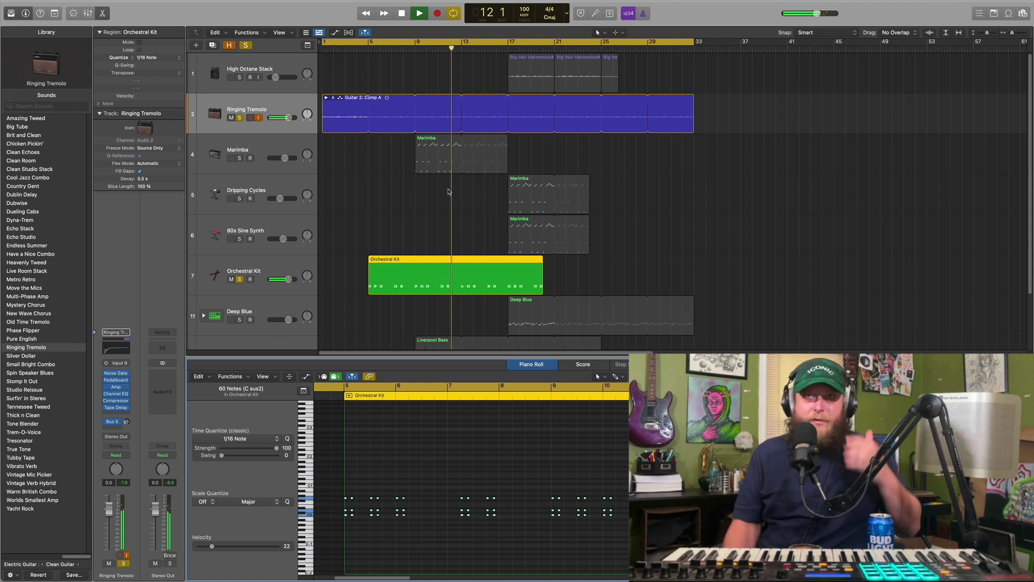
pyautogui.click(403, 14)
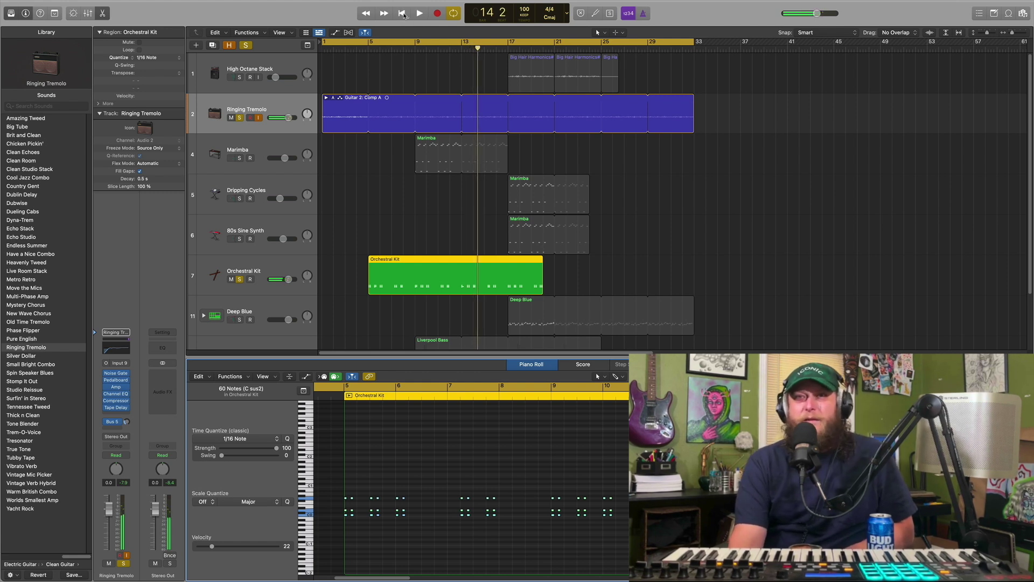
# Step: Clear all solos, select the Liverpool Bass track and show its notes from bar 9 in the Piano Roll
pyautogui.moveTo(401, 577); pyautogui.dragTo(402, 579)
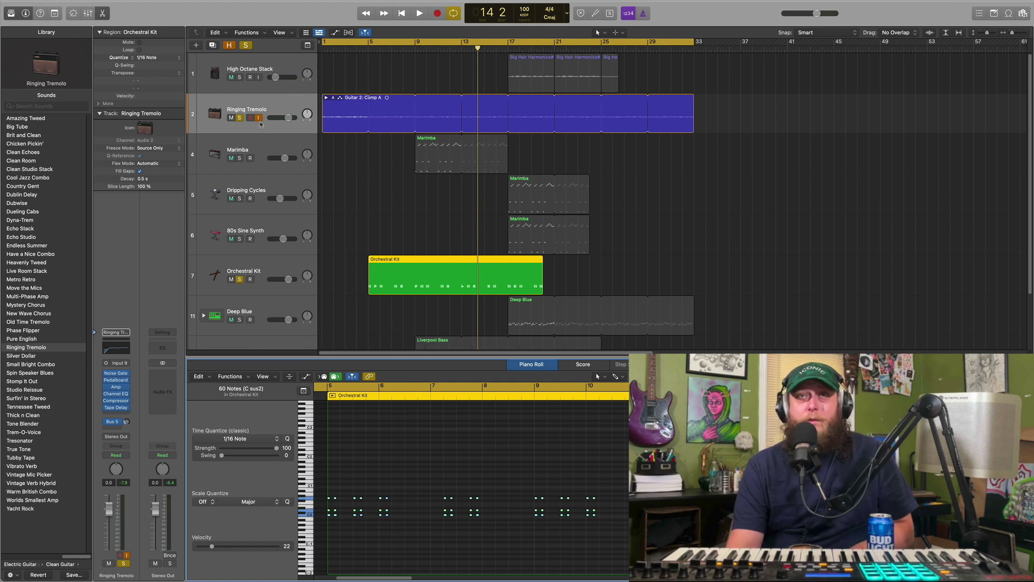
pyautogui.click(246, 46)
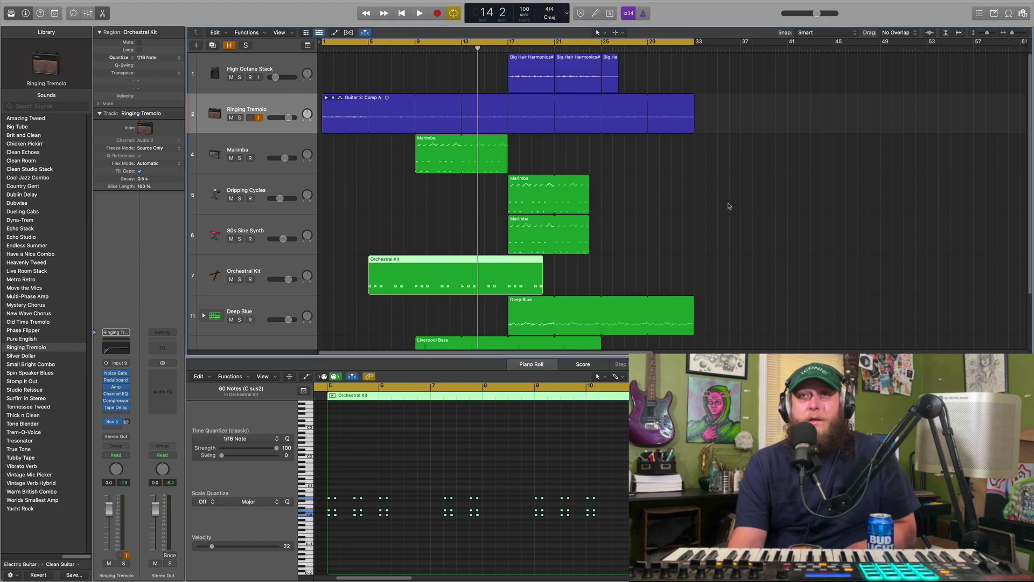
pyautogui.scroll(-2, 728, 207)
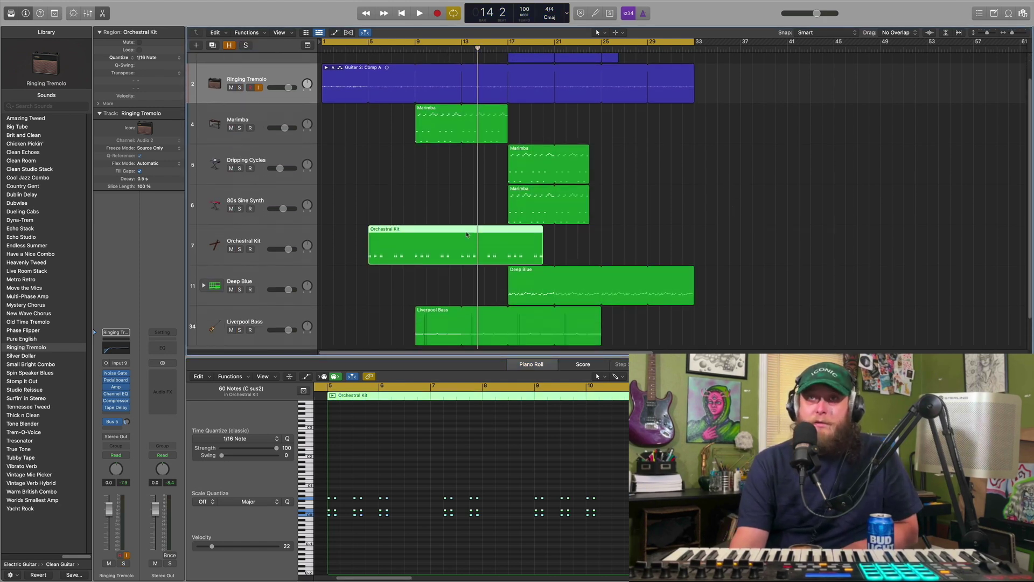
pyautogui.scroll(-3, 351, 281)
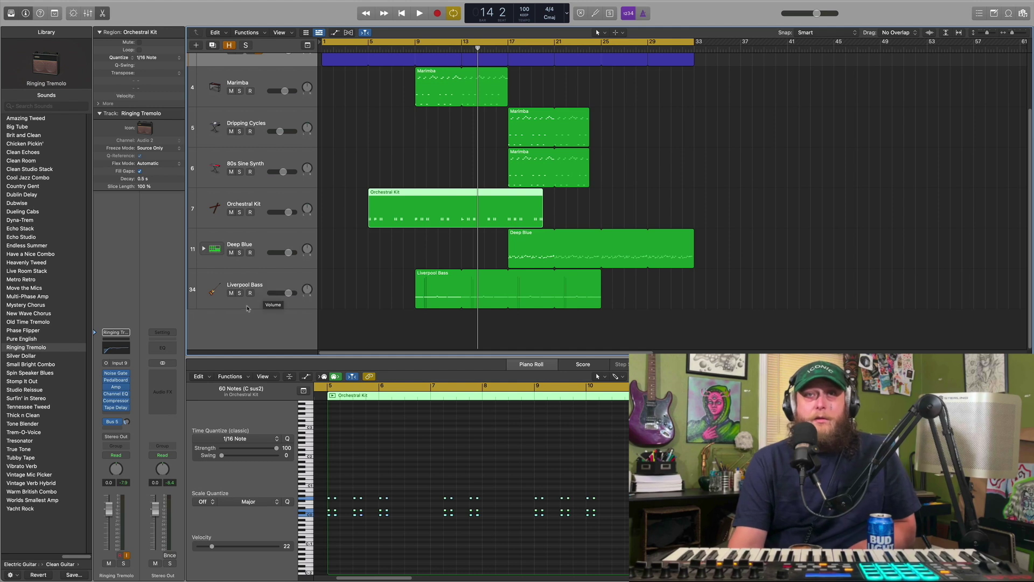
pyautogui.click(258, 281)
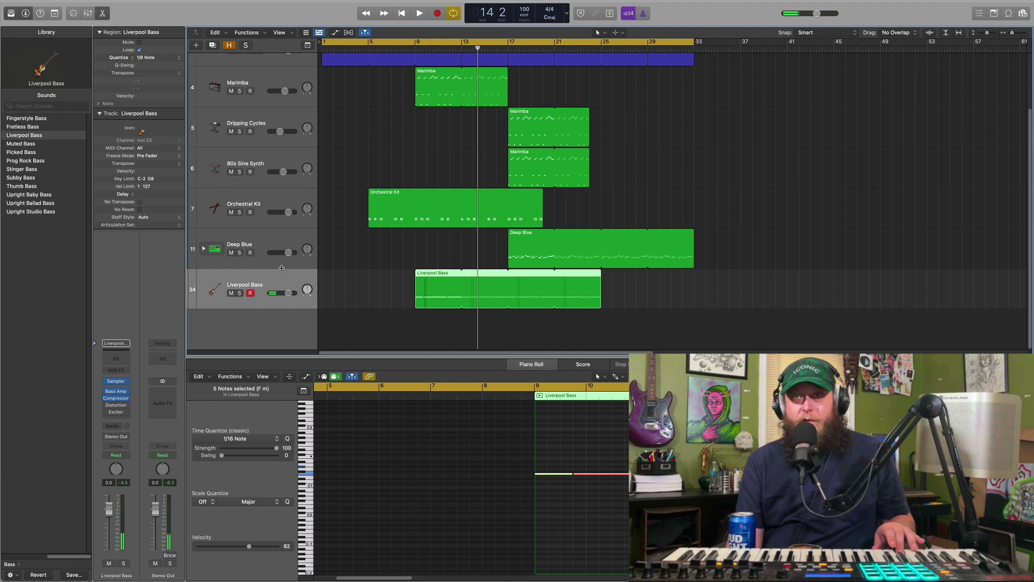
pyautogui.rightClick(375, 572)
pyautogui.click(357, 508)
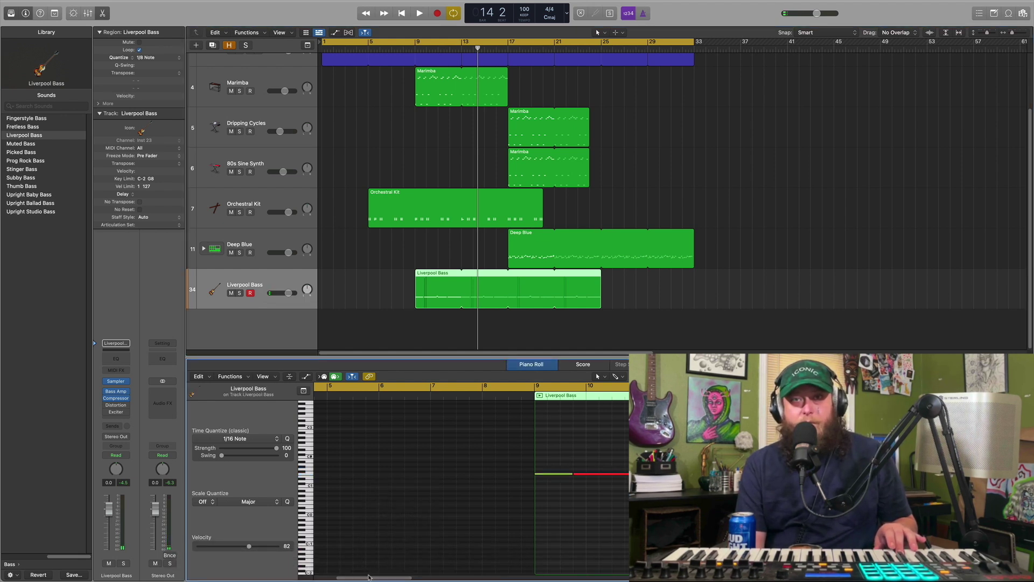
pyautogui.moveTo(369, 578); pyautogui.dragTo(392, 579)
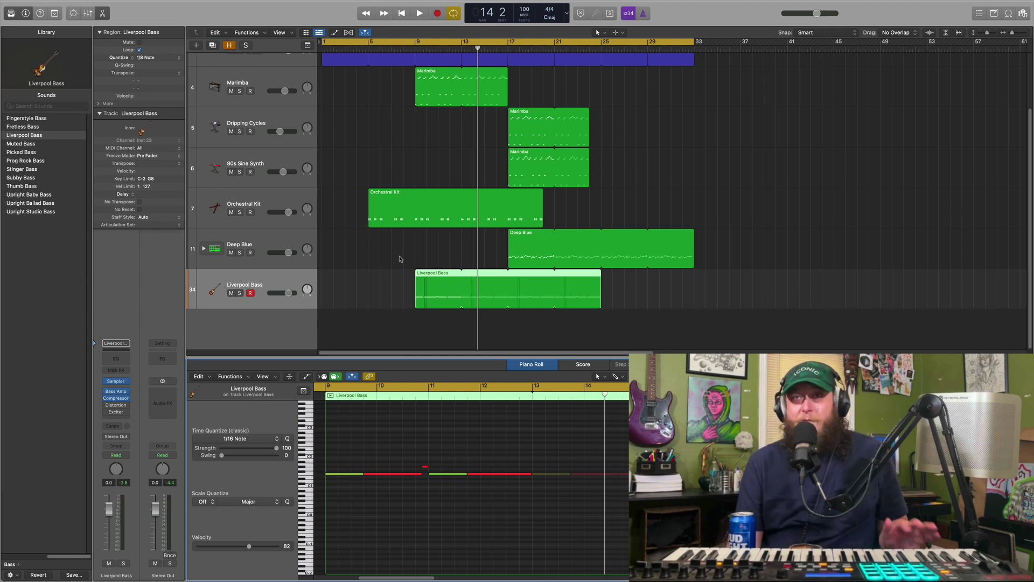
# Step: Solo the Liverpool Bass track and listen to its part from bar 9
pyautogui.press('space')
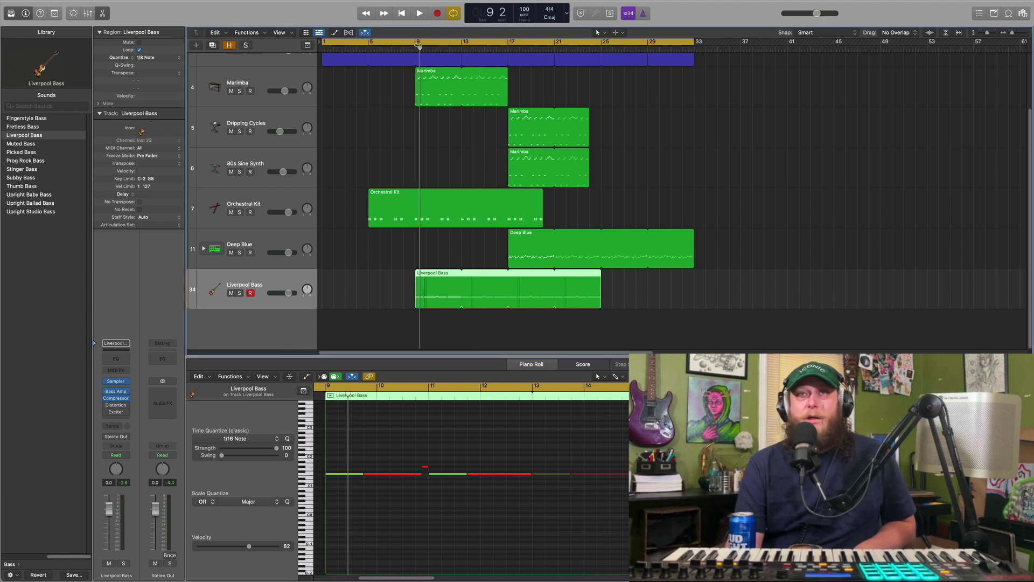
pyautogui.click(240, 293)
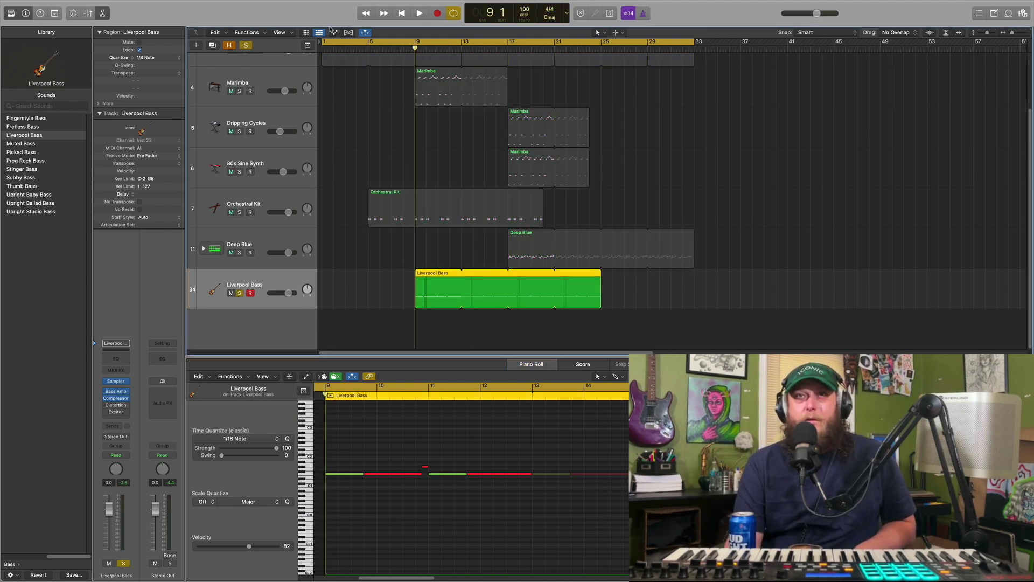
pyautogui.click(417, 14)
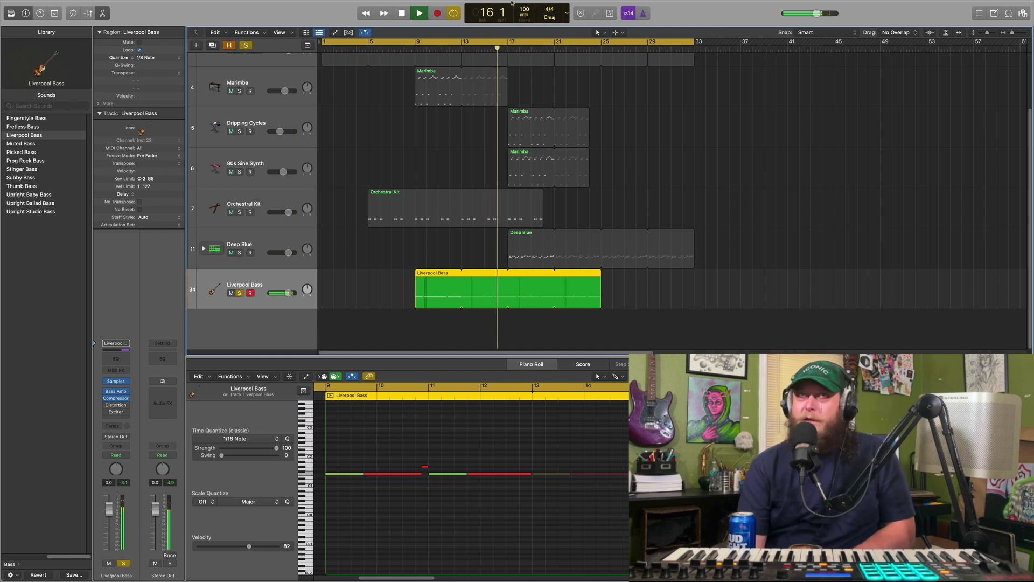
pyautogui.press('space')
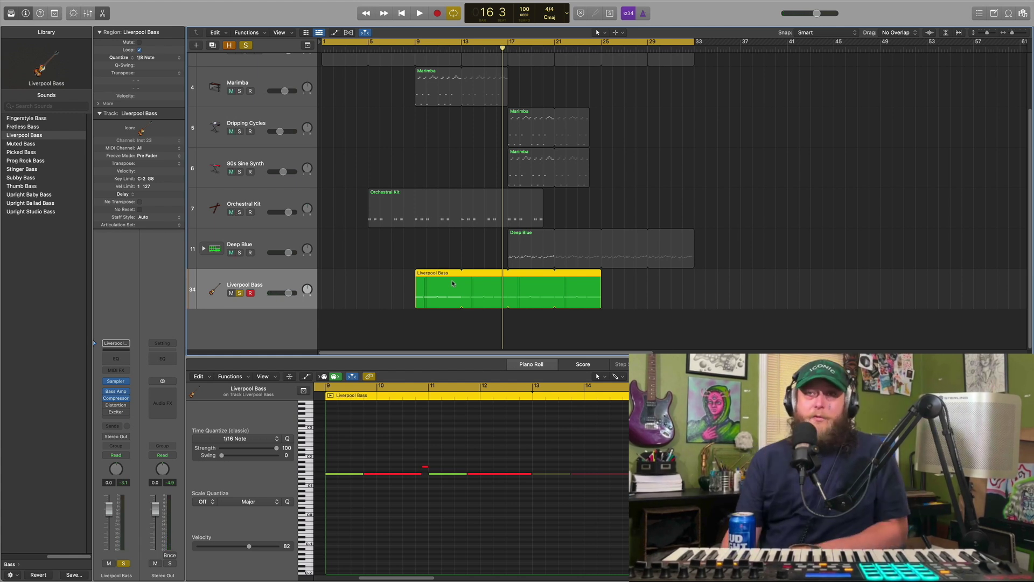
# Step: Add Orchestral Kit and Ringing Tremolo to the soloed Liverpool Bass and listen to the three together from bar 9
pyautogui.press('Return')
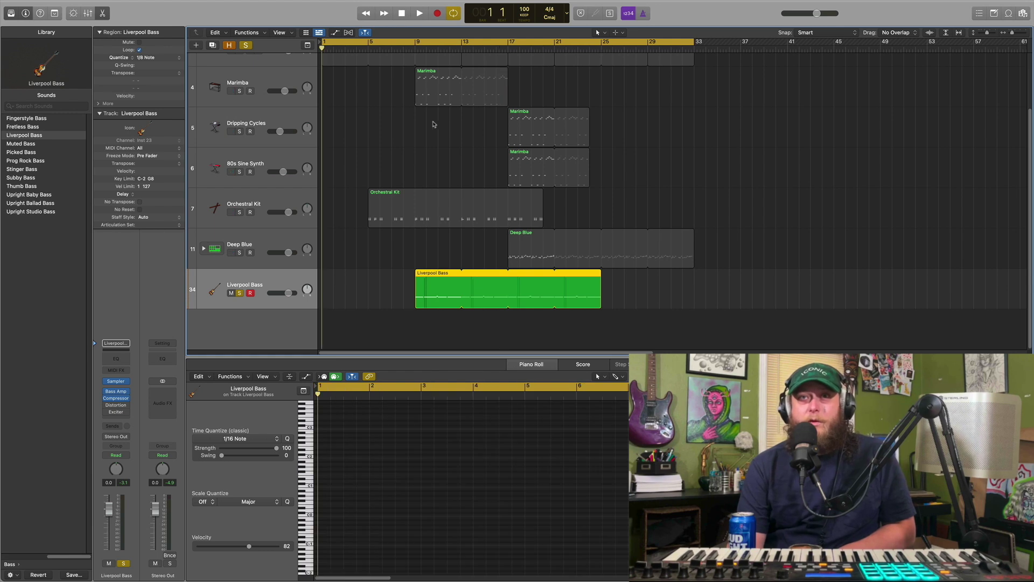
pyautogui.click(416, 45)
pyautogui.scroll(3, 458, 230)
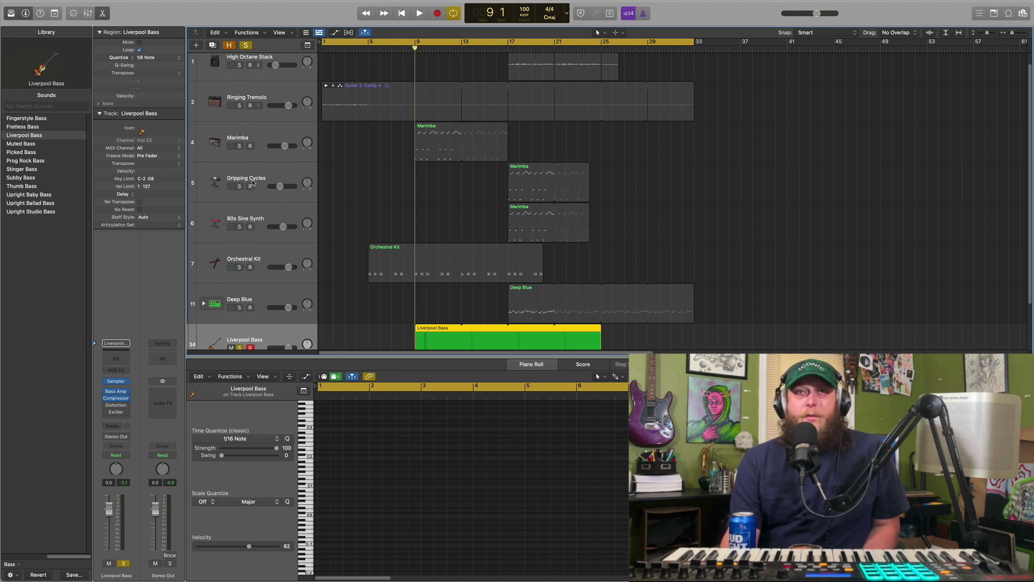
pyautogui.click(260, 258)
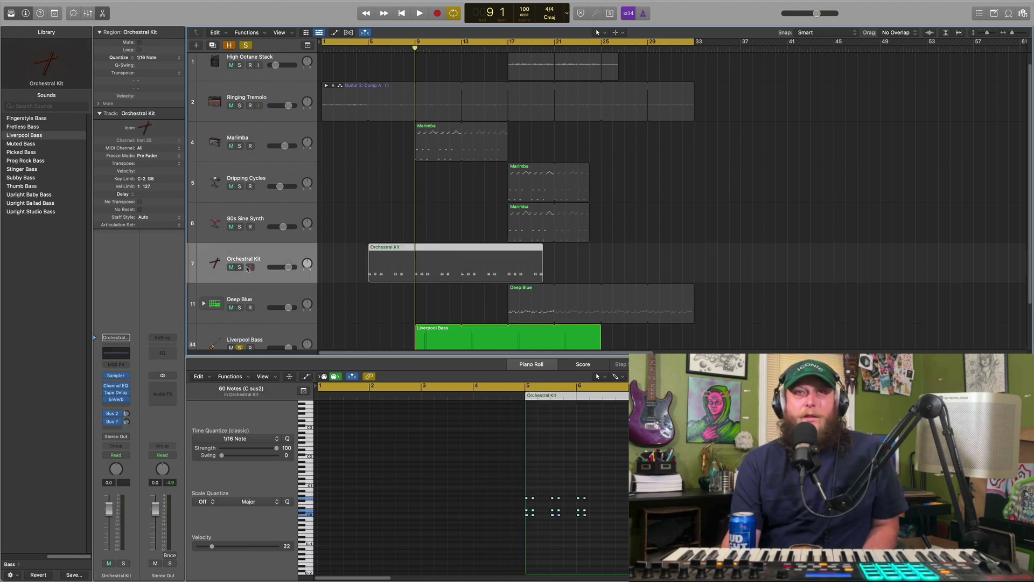
pyautogui.click(239, 267)
pyautogui.click(239, 105)
pyautogui.click(420, 14)
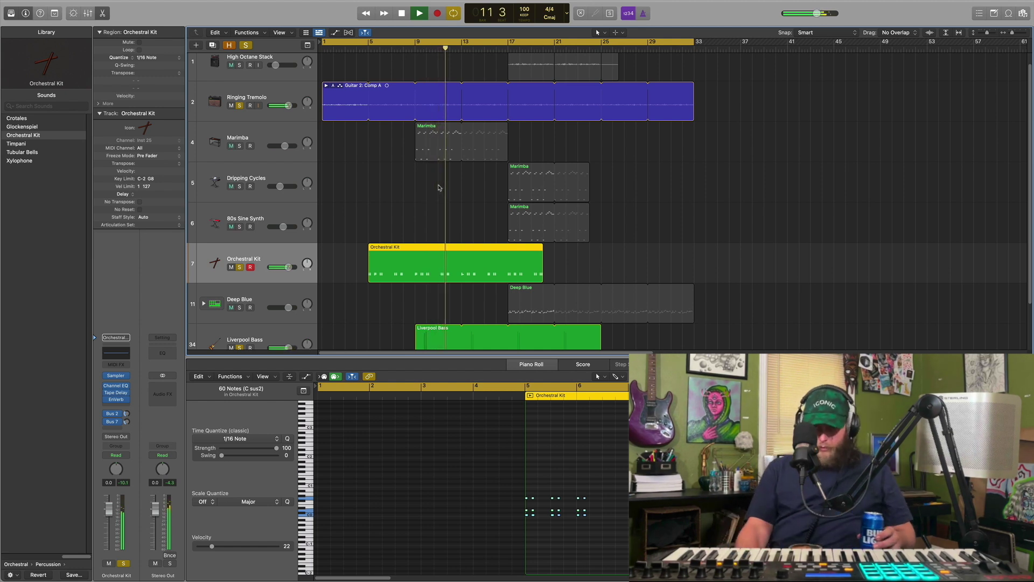
pyautogui.click(402, 13)
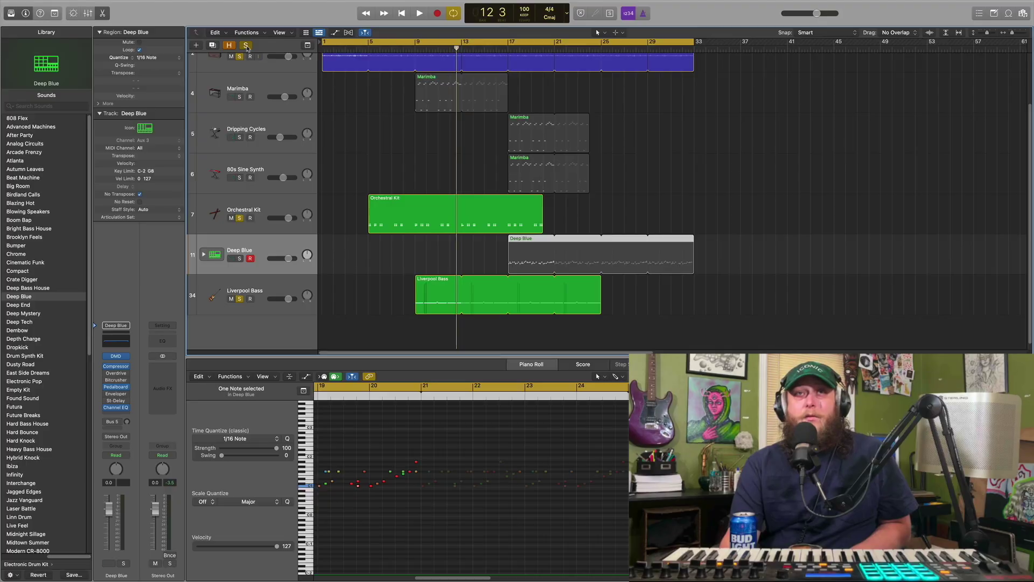
# Step: Clear all solos, then open Deep Blue's Drum Machine Designer to examine its pads and close it again
pyautogui.click(246, 46)
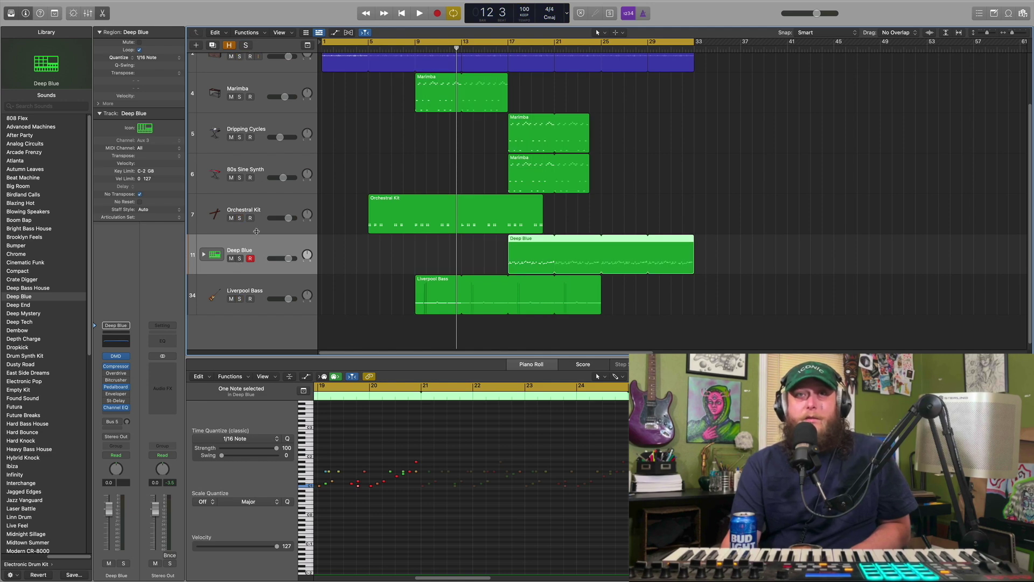
pyautogui.click(116, 356)
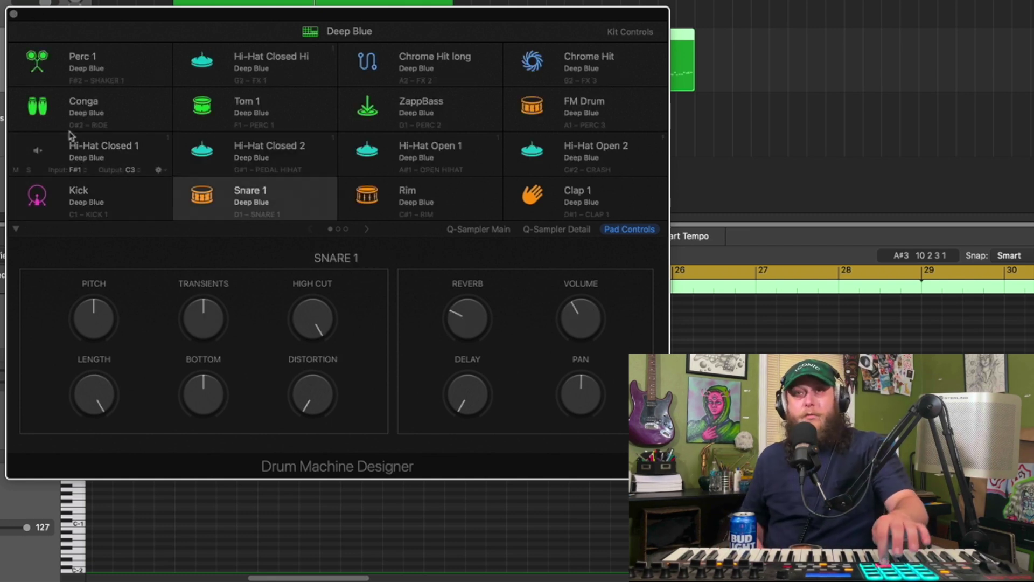
pyautogui.click(13, 14)
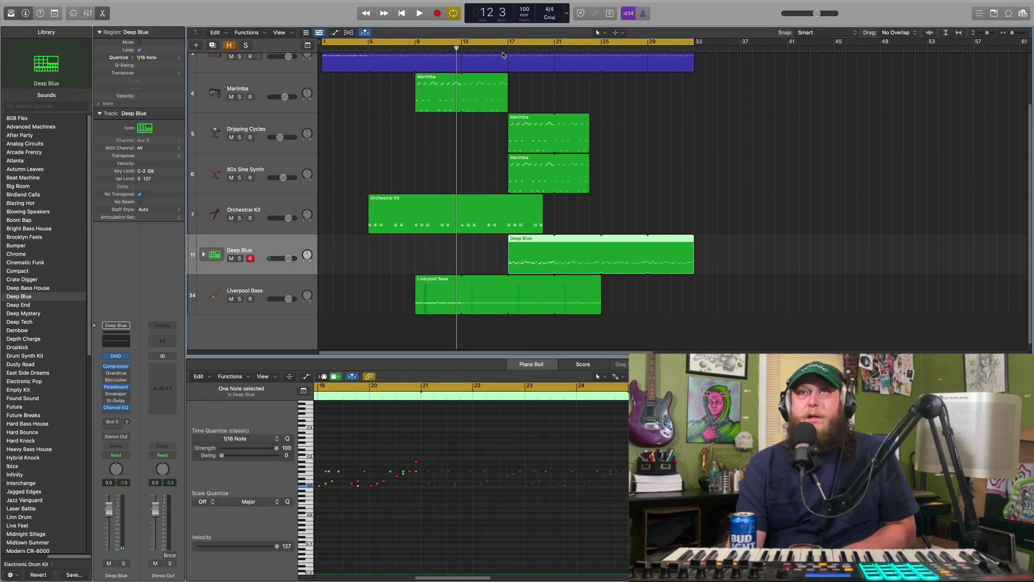
# Step: Solo the Deep Blue drum track and listen to its part from bar 17
pyautogui.click(510, 47)
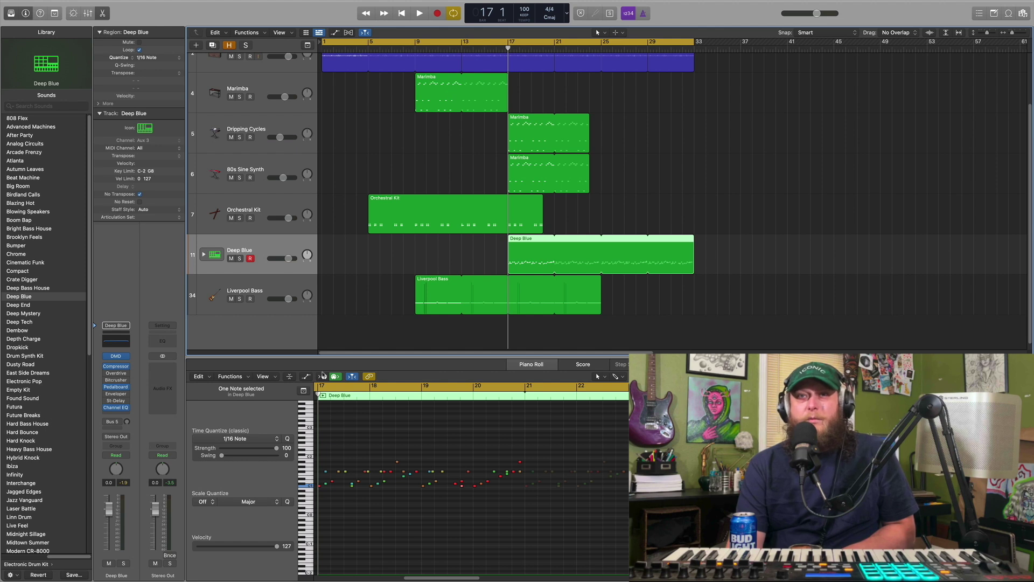
pyautogui.click(239, 258)
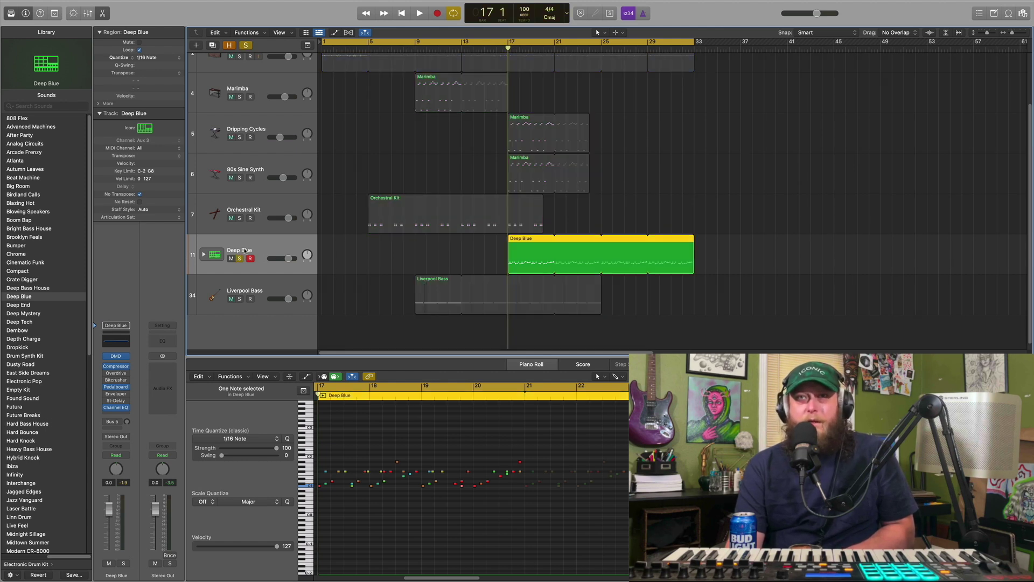
pyautogui.click(419, 13)
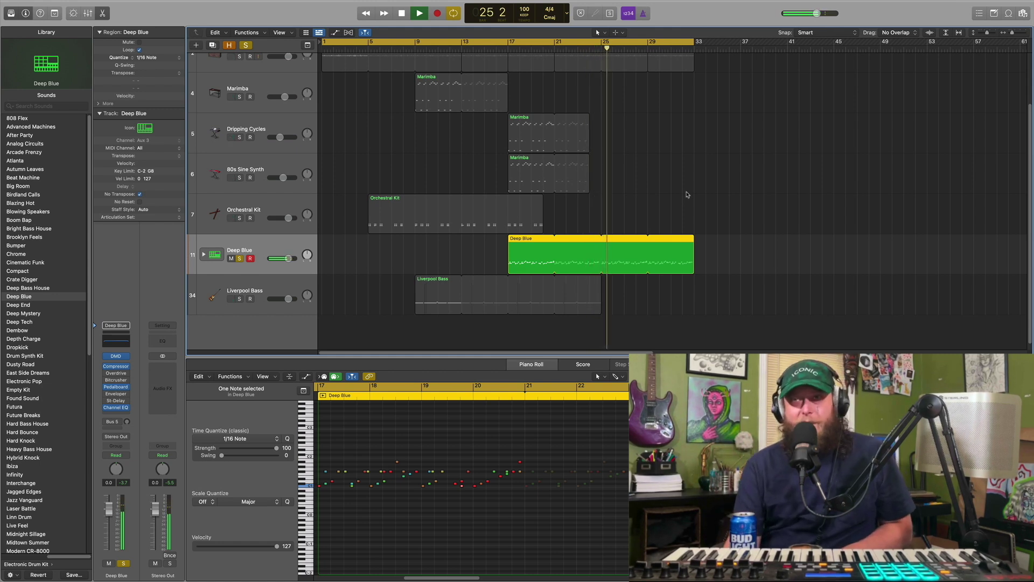
pyautogui.click(403, 16)
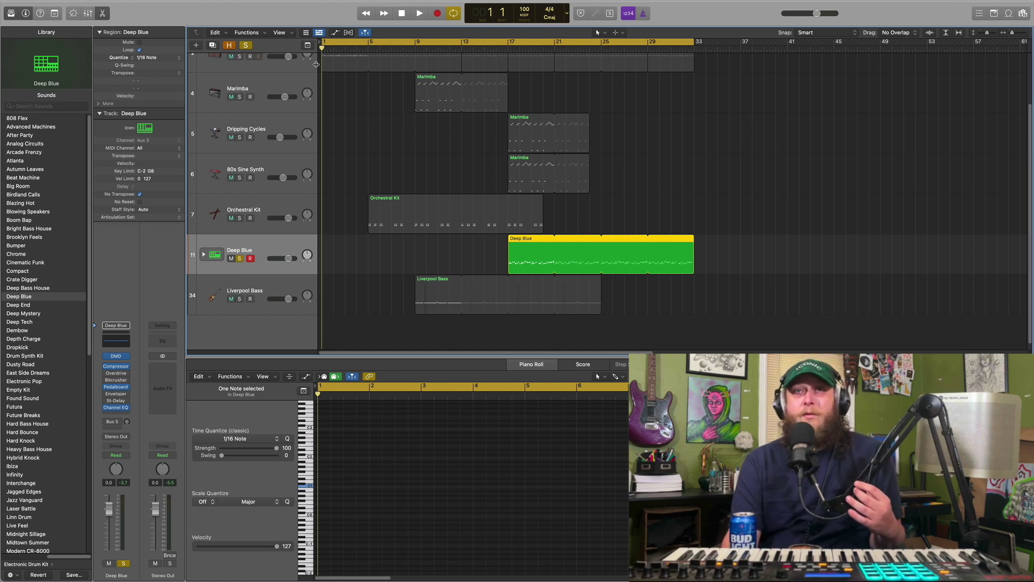
# Step: Clear the Deep Blue solo and listen to the full arrangement with all tracks from bar 1
pyautogui.scroll(2, 329, 123)
pyautogui.scroll(-3, 366, 138)
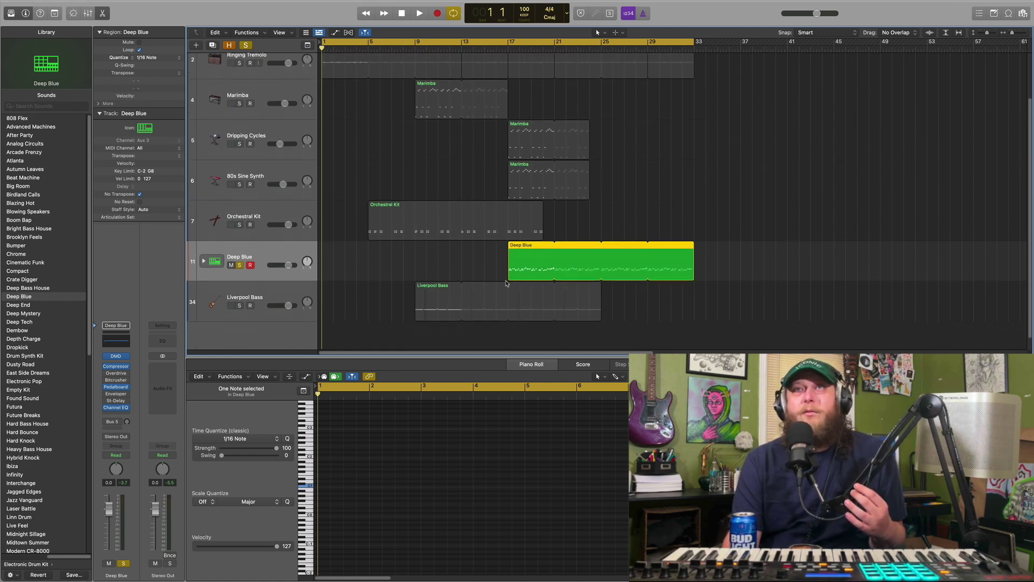
pyautogui.click(247, 45)
pyautogui.scroll(3, 505, 215)
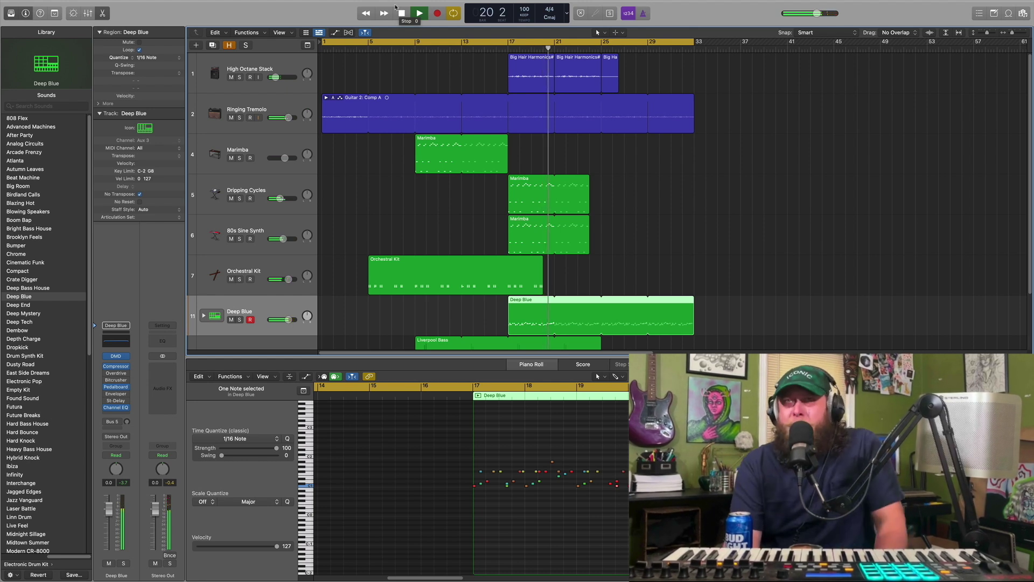
pyautogui.click(401, 13)
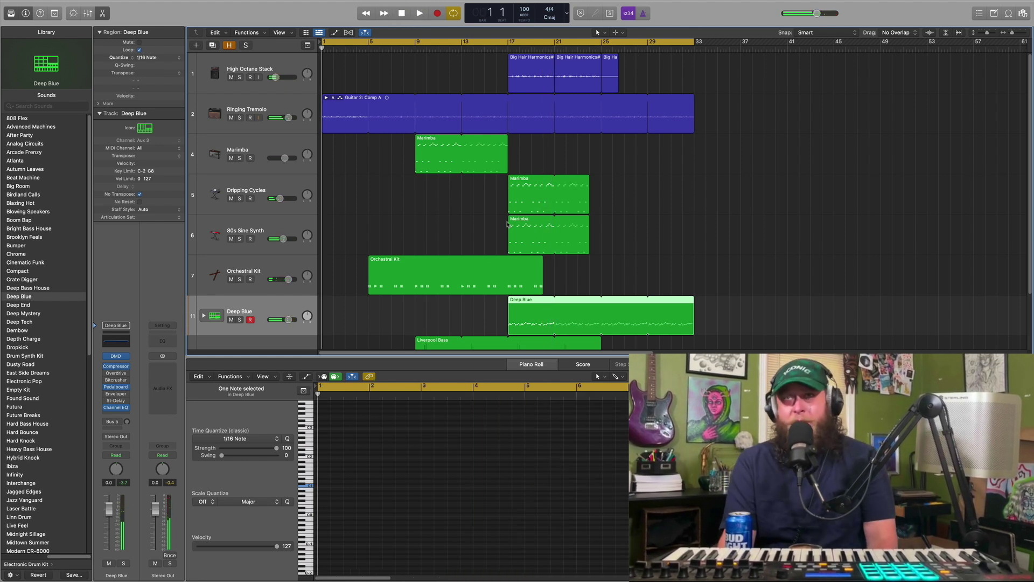